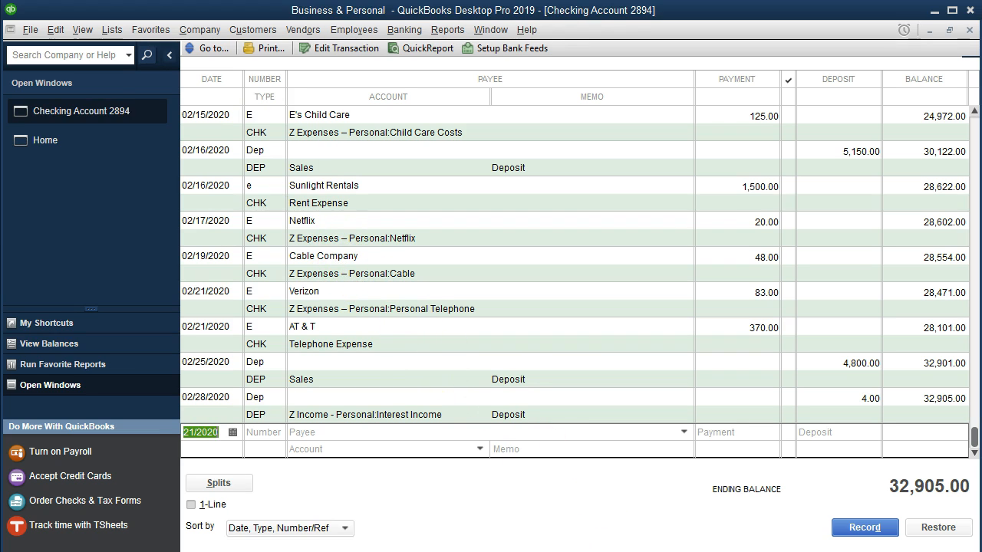
Step: Switch to the Feb Personal & Business Checking PDF in Acrobat Reader and review the checks and withdrawals not yet highlighted
key(alt+Tab)
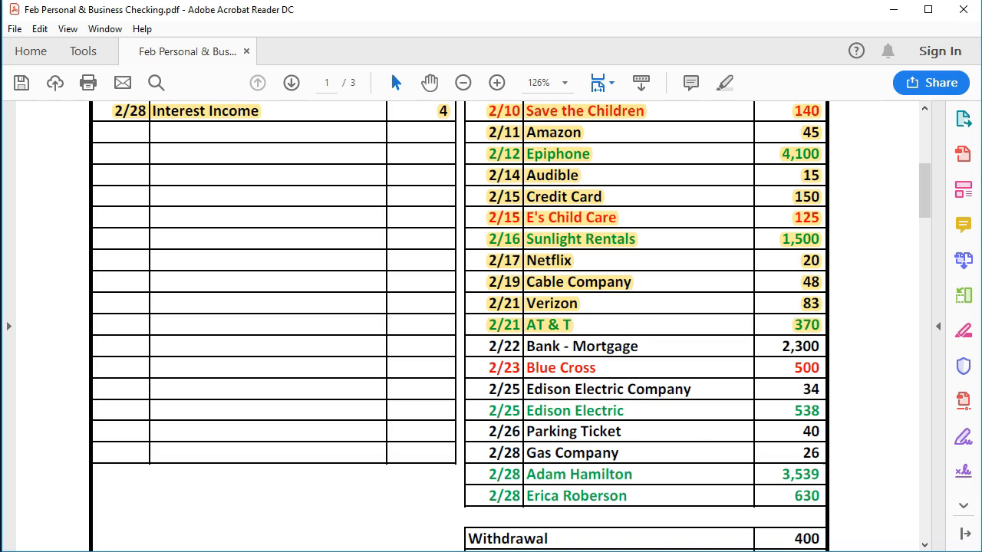
scroll(580, 434, up, 4)
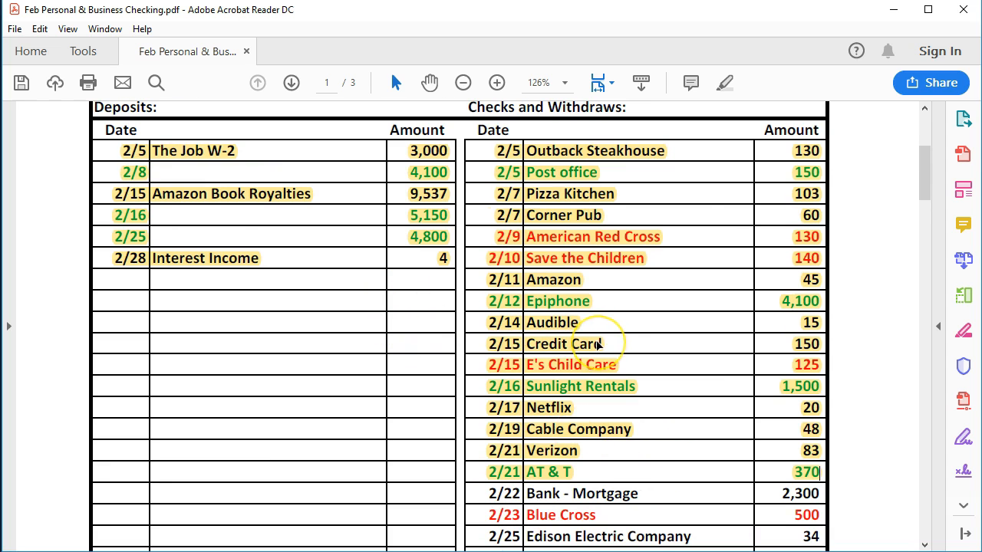
scroll(598, 344, down, 5)
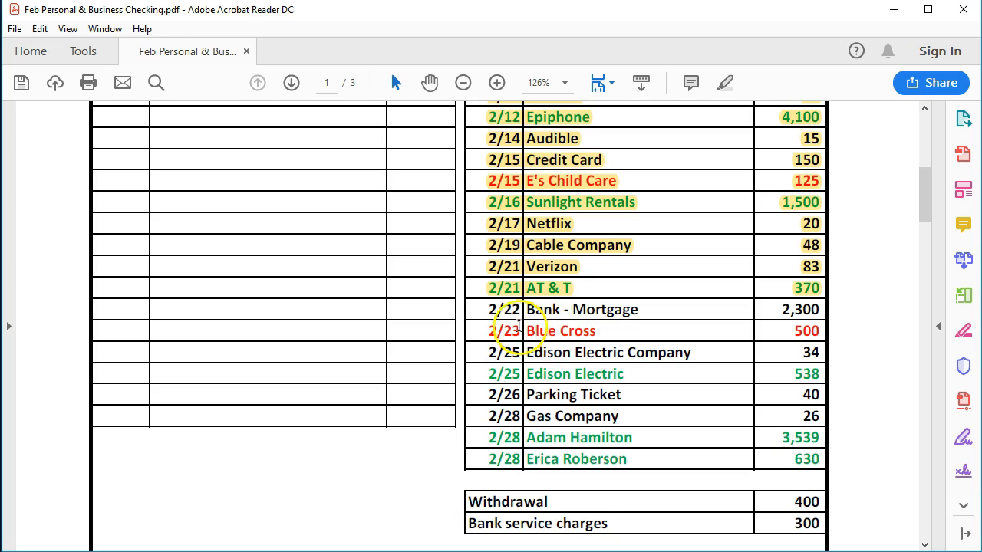
scroll(486, 310, down, 1)
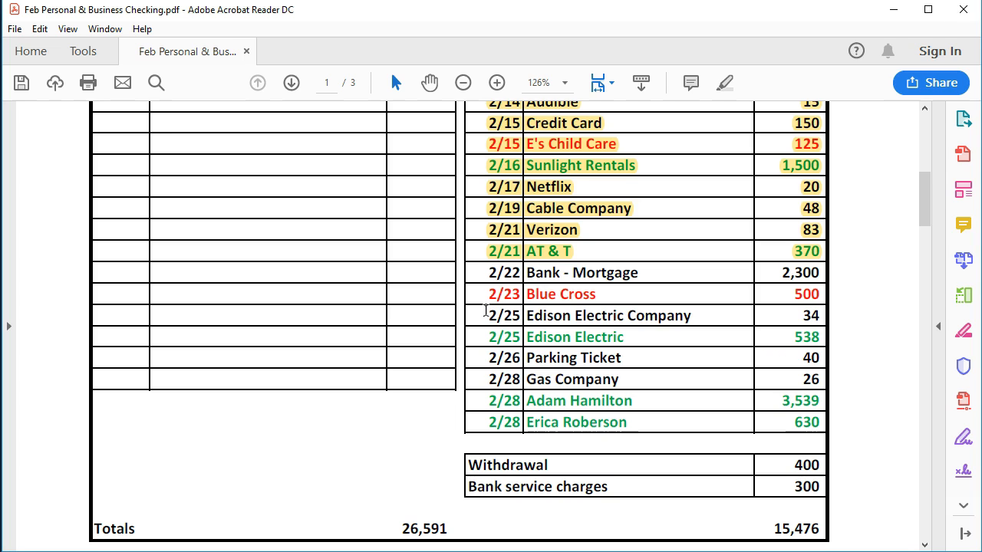
click(486, 320)
click(615, 549)
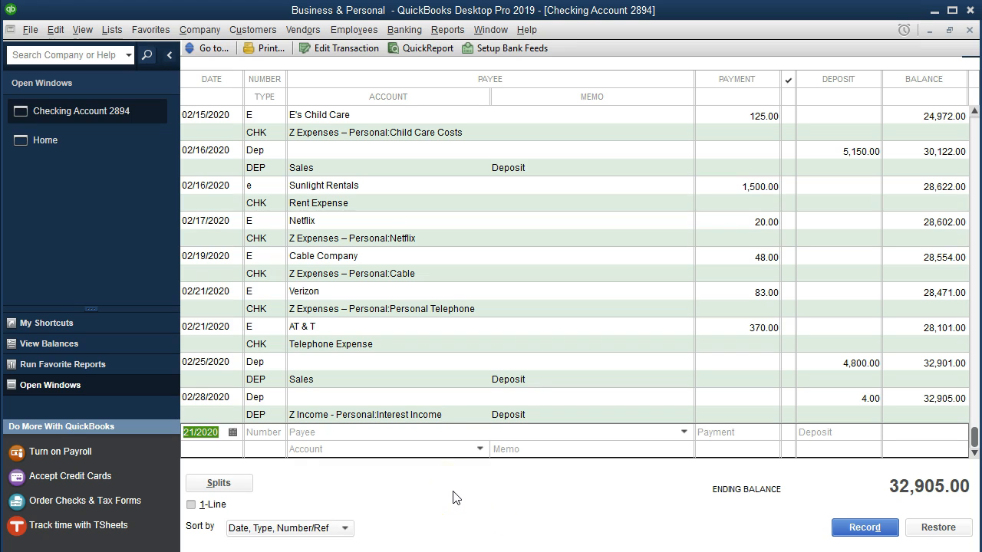
Step: Open the split lines of the blank register entry and close them again
click(247, 484)
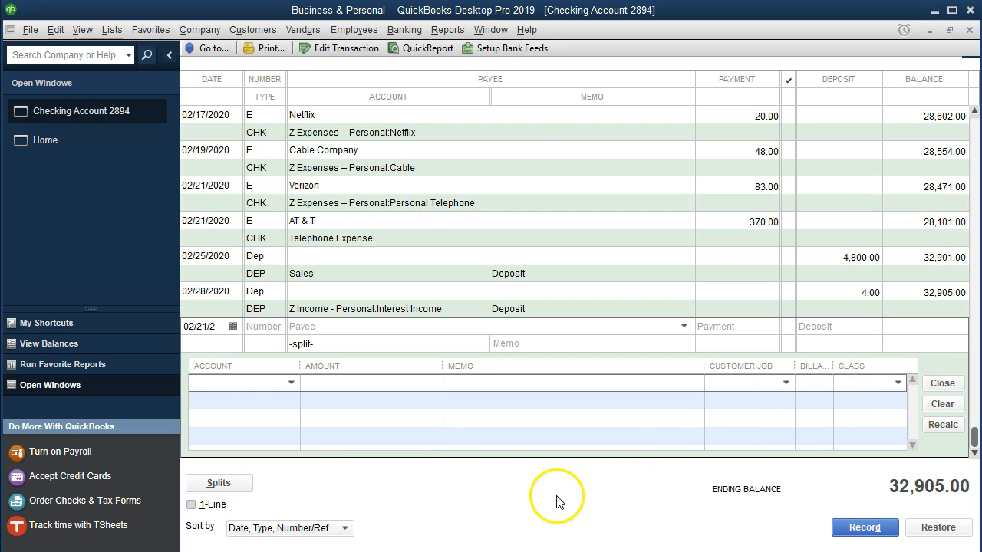
click(247, 489)
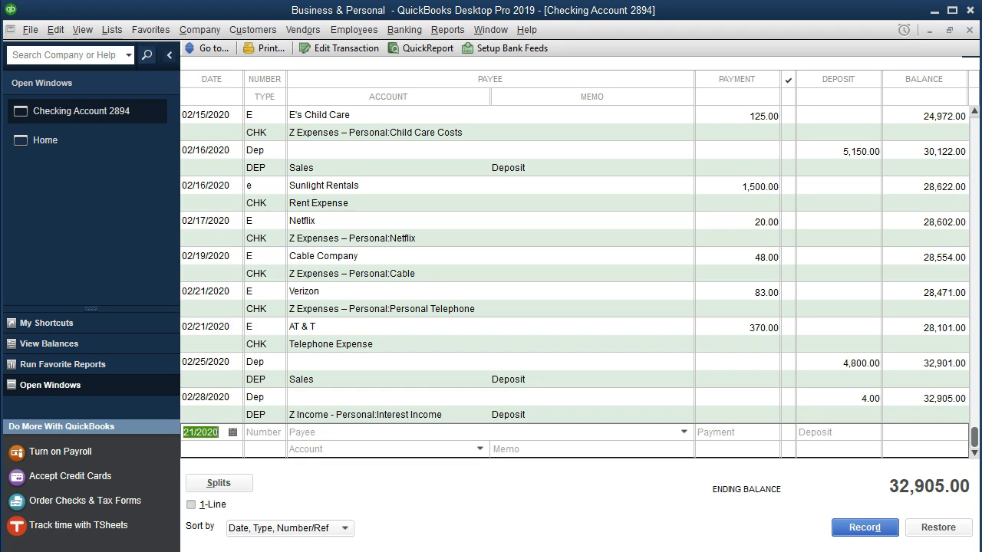
Step: Start a checking register entry in QuickBooks dated 02/22/2020 with number e and payee Bank - Mortgage
click(644, 534)
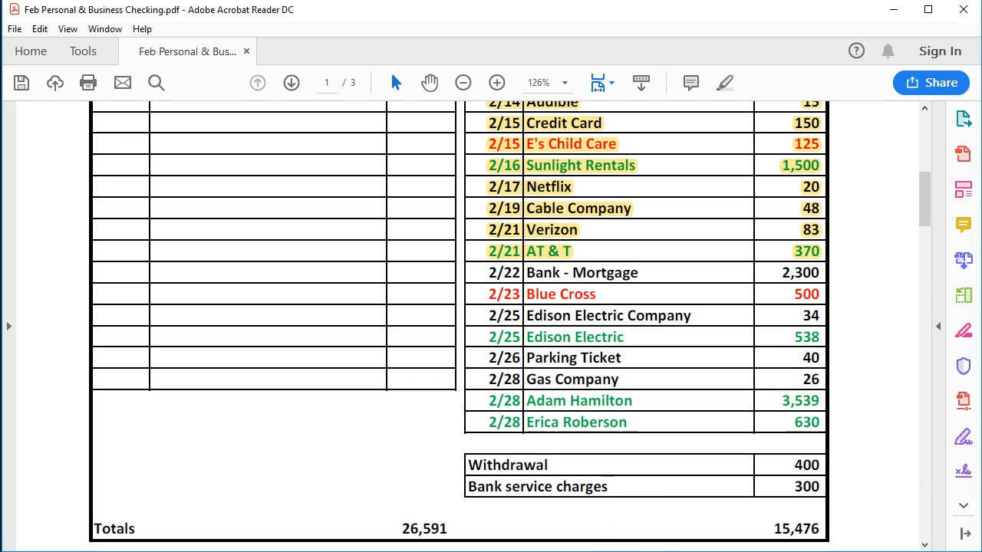
click(625, 550)
key(plus)
key(Tab)
text(e)
key(Tab)
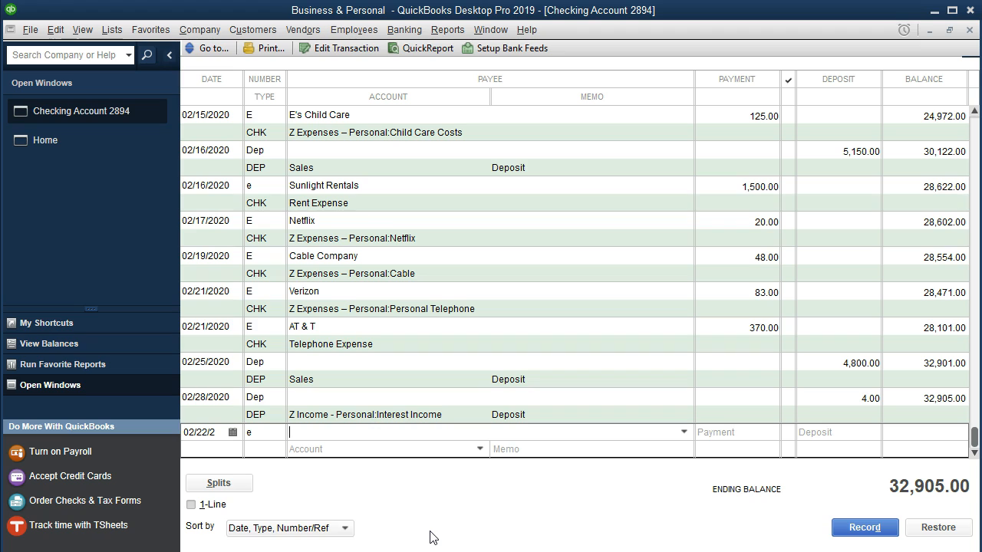
text(Bank - Mortgage)
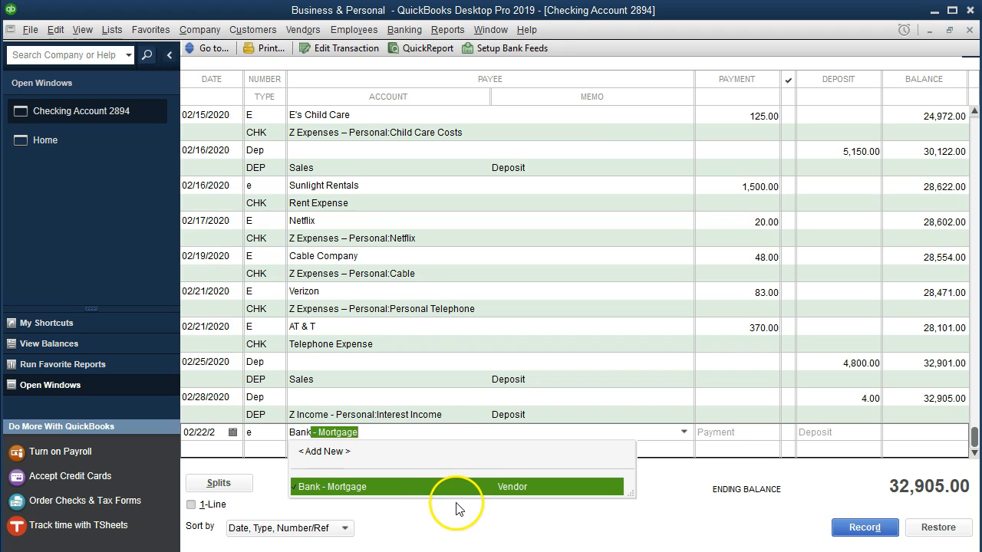
key(Tab)
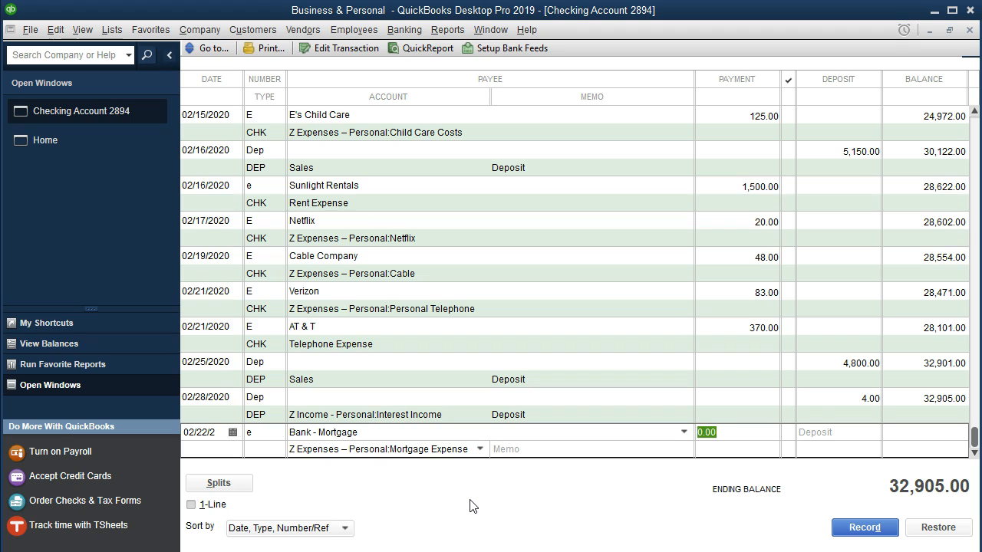
Step: Set the payment to 2,300 and record the entry under Z Expenses – Personal:Mortgage Expense
text(2300)
key(Tab)
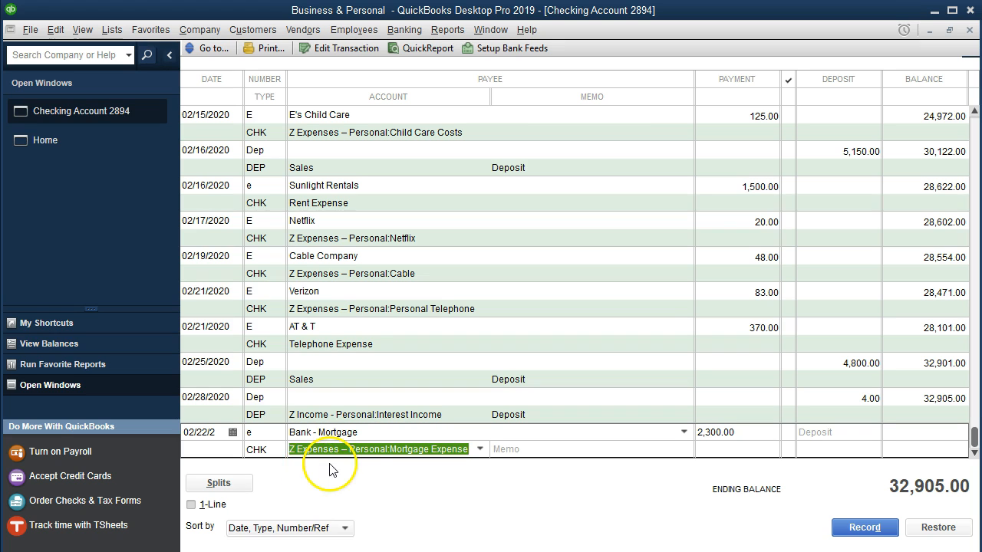
click(479, 450)
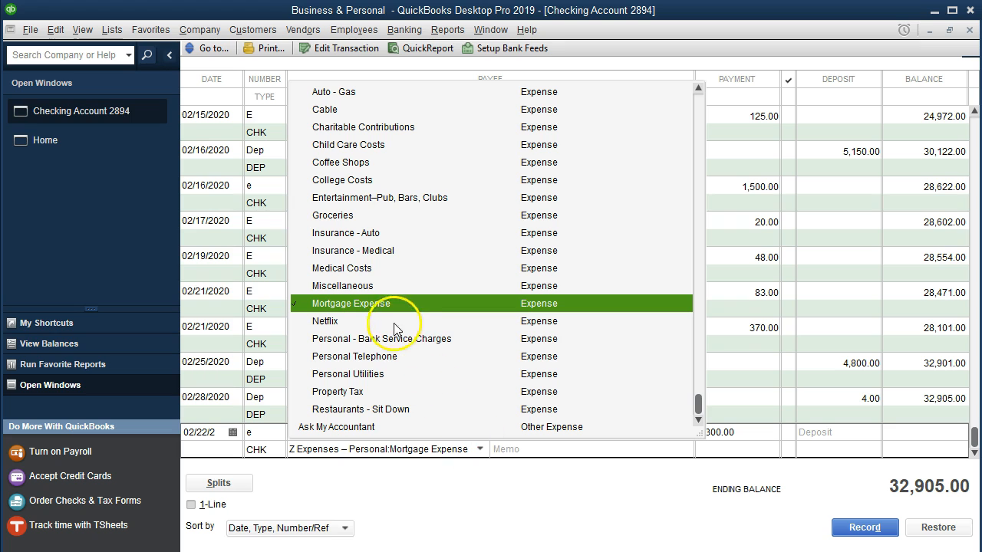
scroll(389, 321, up, 1)
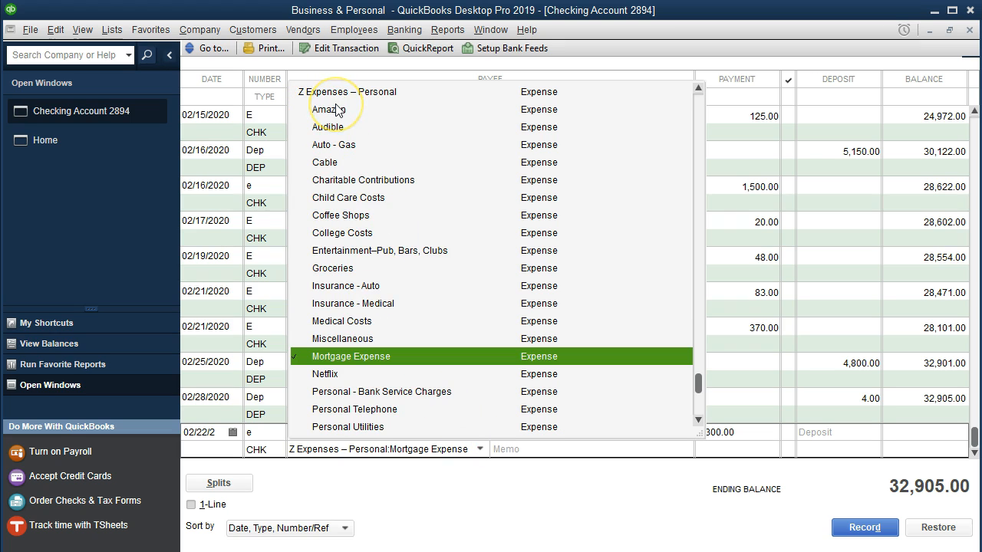
key(Tab)
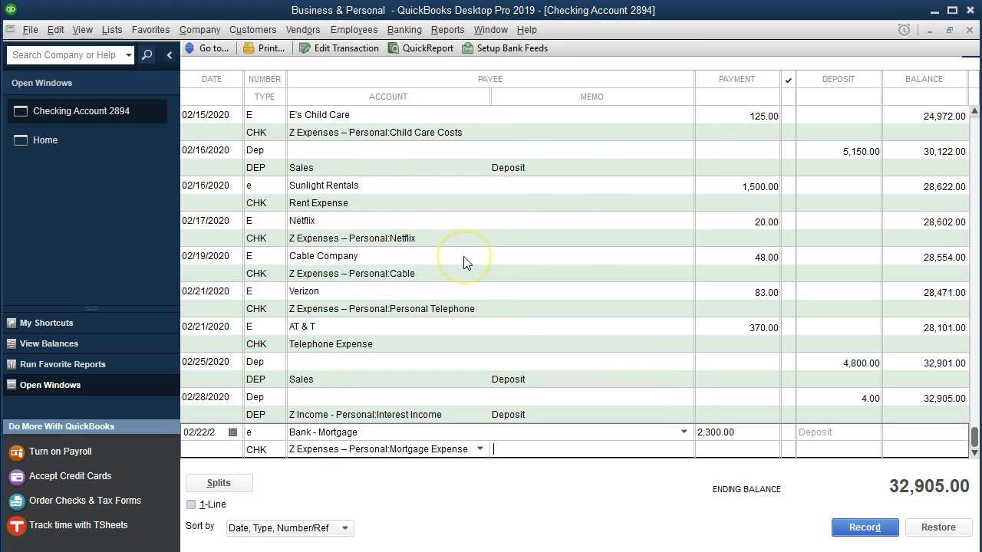
key(Return)
key(Return)
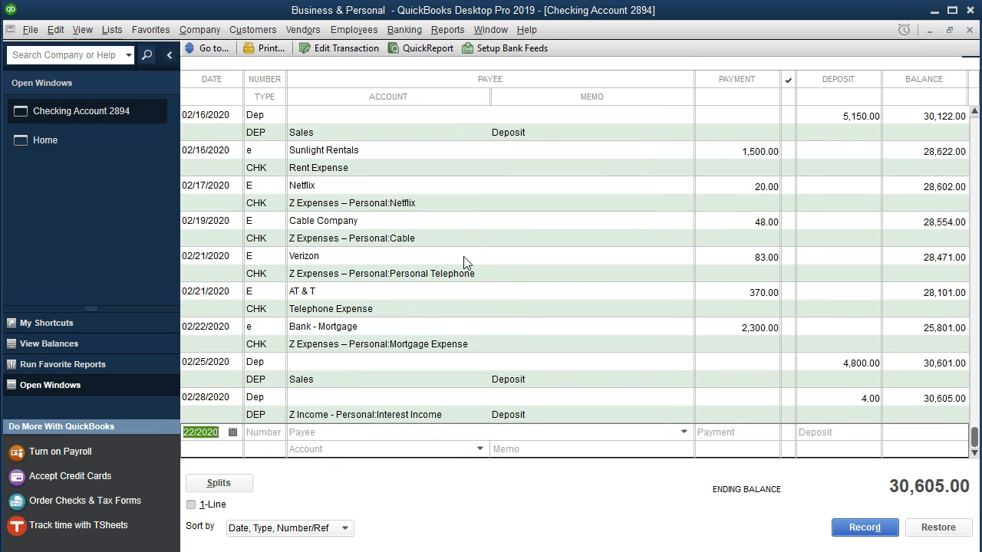
Step: Switch to the statement PDF in Acrobat Reader and highlight the 2/22 Bank - Mortgage line, including its amount
key(alt+Tab)
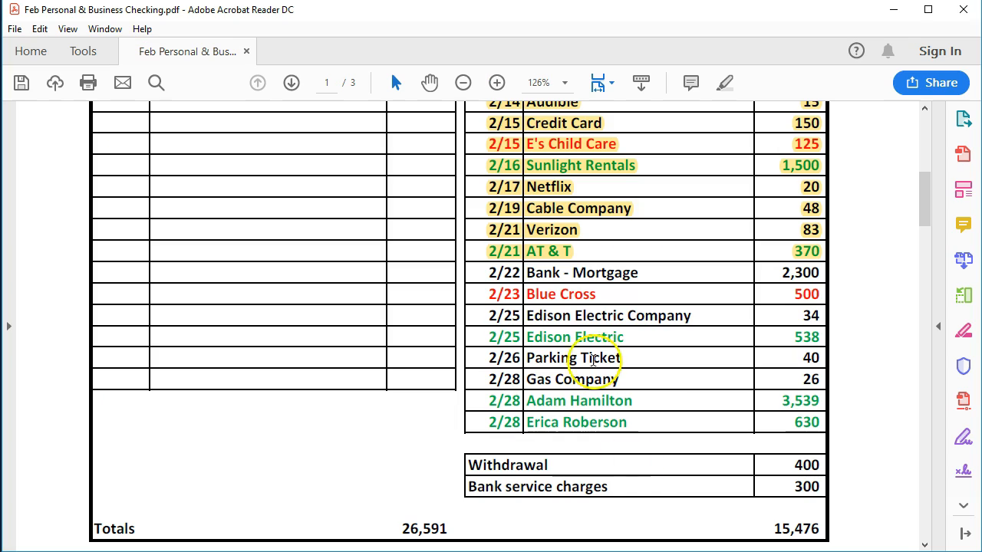
drag(503, 273, 820, 272)
right_click(816, 273)
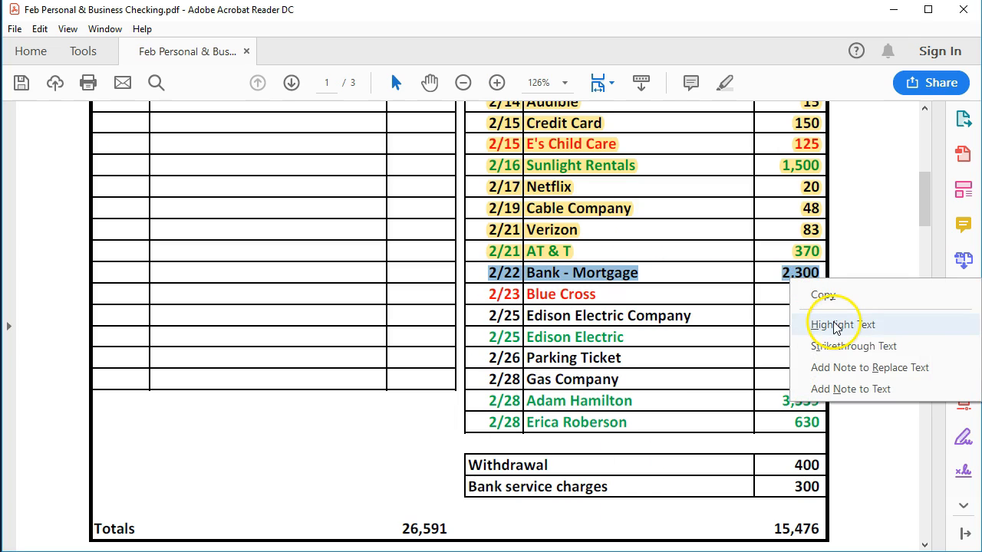
click(832, 321)
click(622, 301)
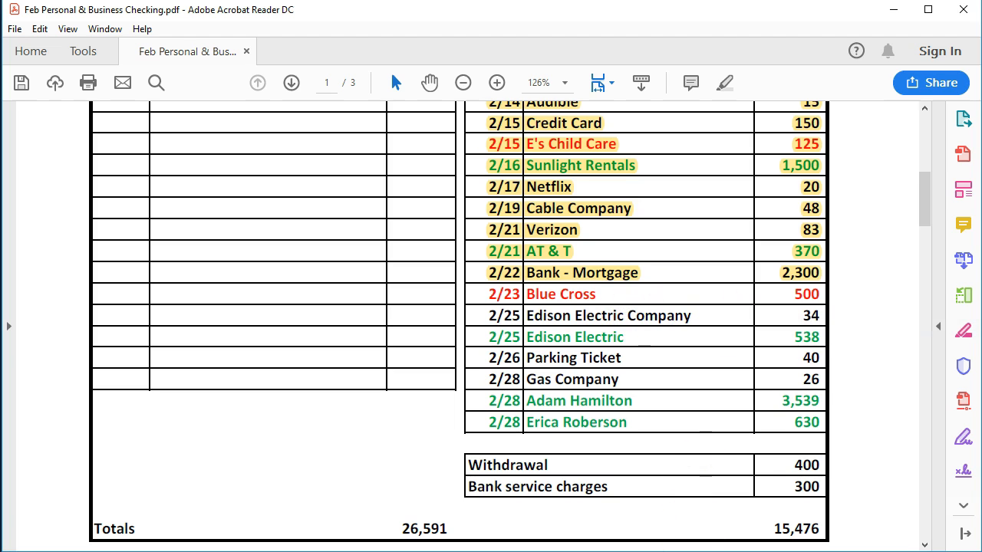
Step: Return to the QuickBooks register and start an entry dated 02/23/2020 with number e and payee Blue Cross
click(687, 551)
click(208, 431)
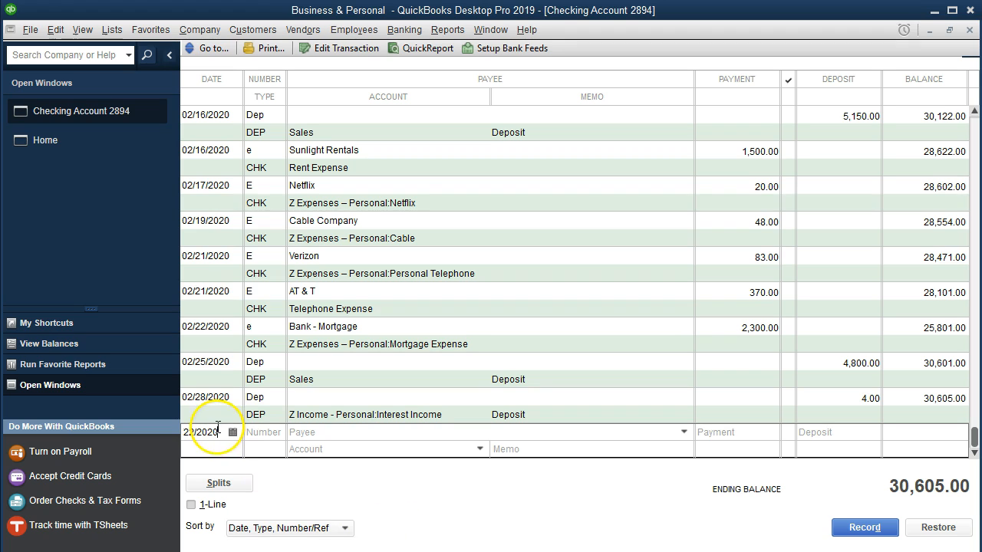
key(plus)
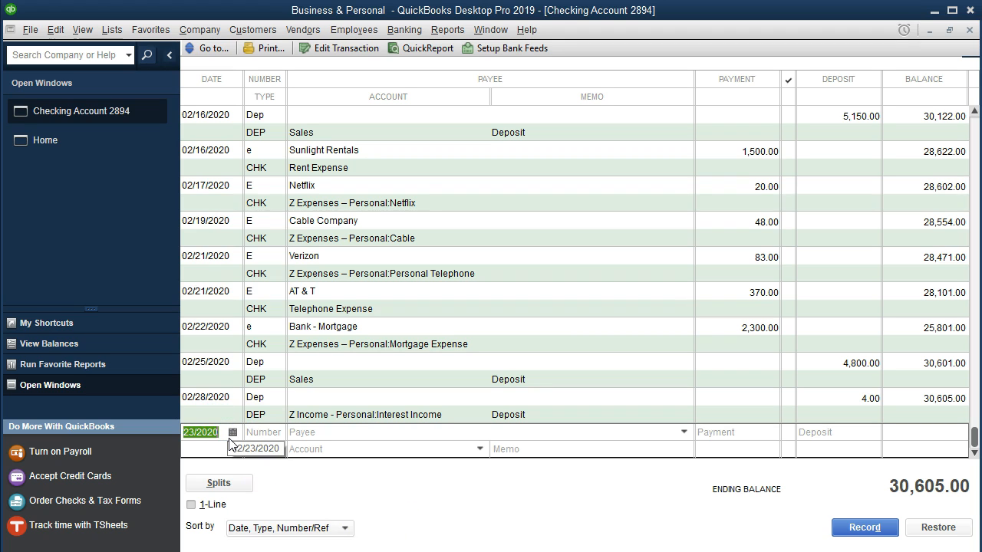
key(Tab)
text(e)
key(Tab)
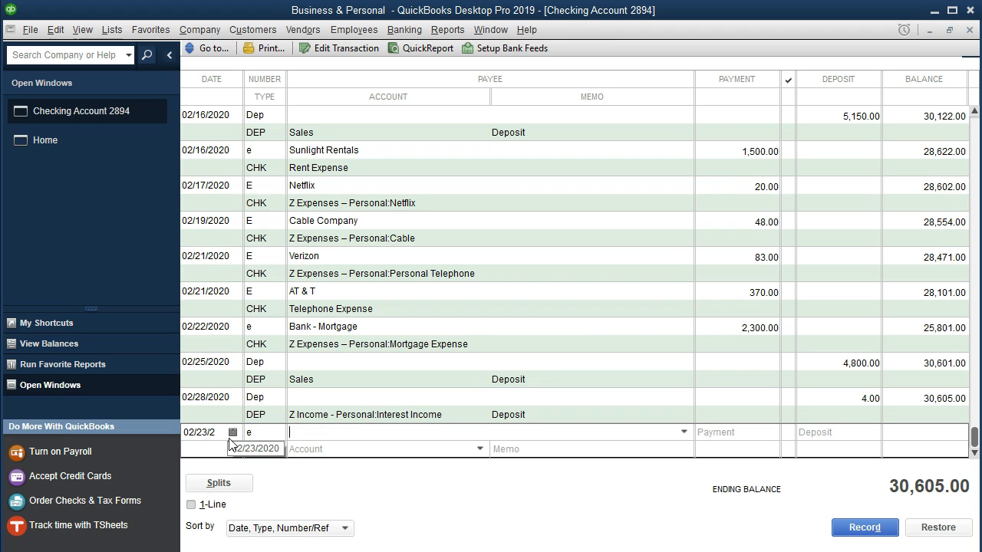
text(Blu)
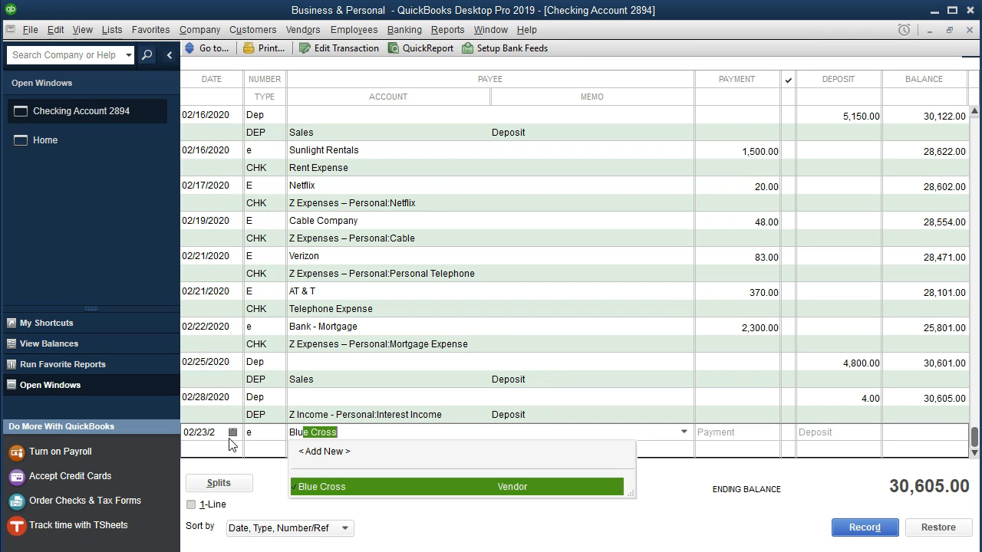
click(469, 491)
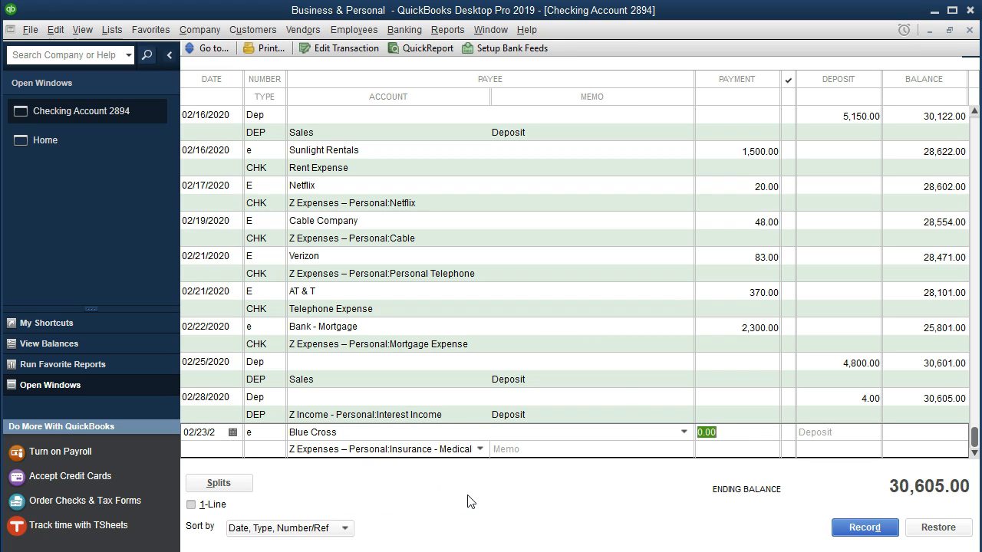
Step: Set the payment to 500 and record the entry under Z Expenses – Personal:Insurance - Medical
text(500)
key(Tab)
key(Tab)
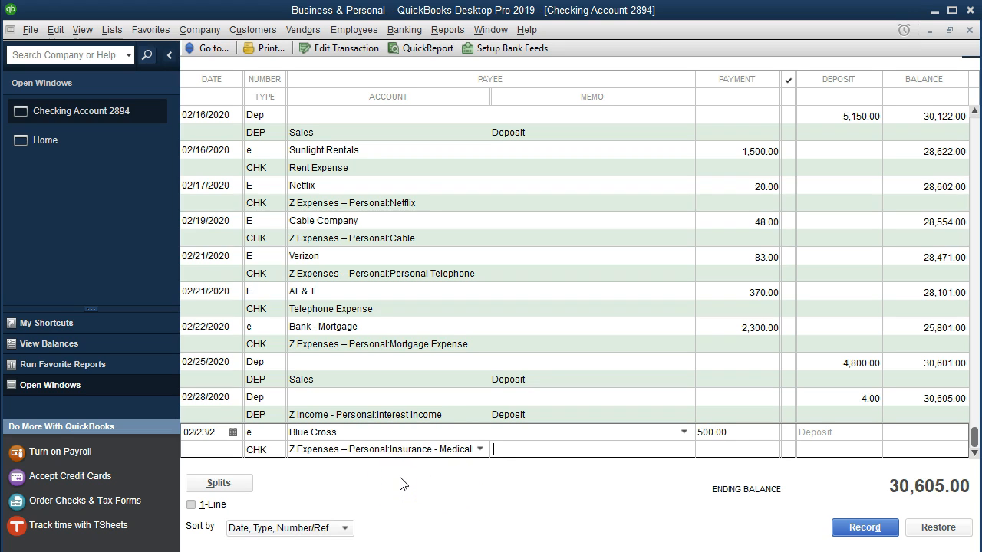
key(Return)
click(420, 490)
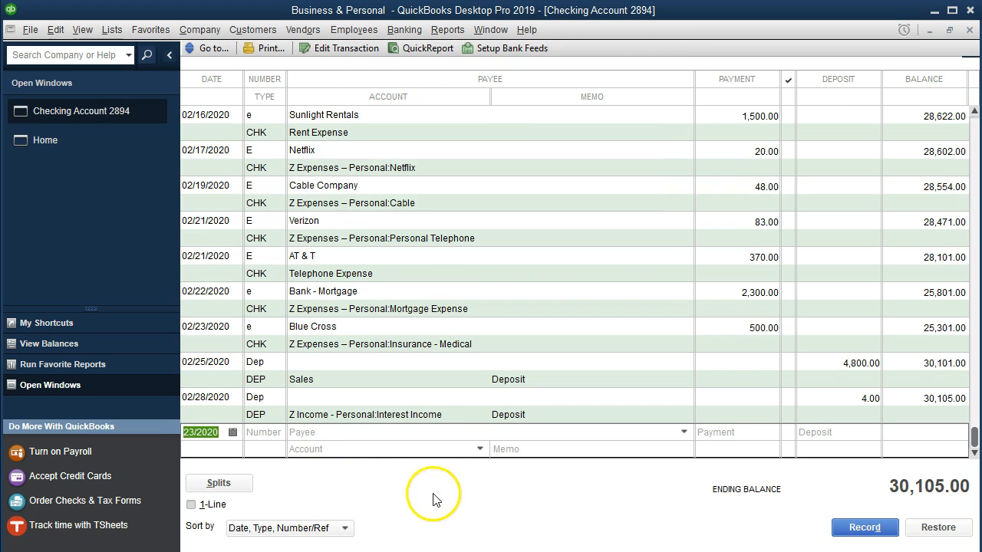
Step: Switch to the statement PDF in Acrobat Reader and highlight the 2/23 Blue Cross line, including its amount
key(alt+Tab)
drag(481, 290, 814, 299)
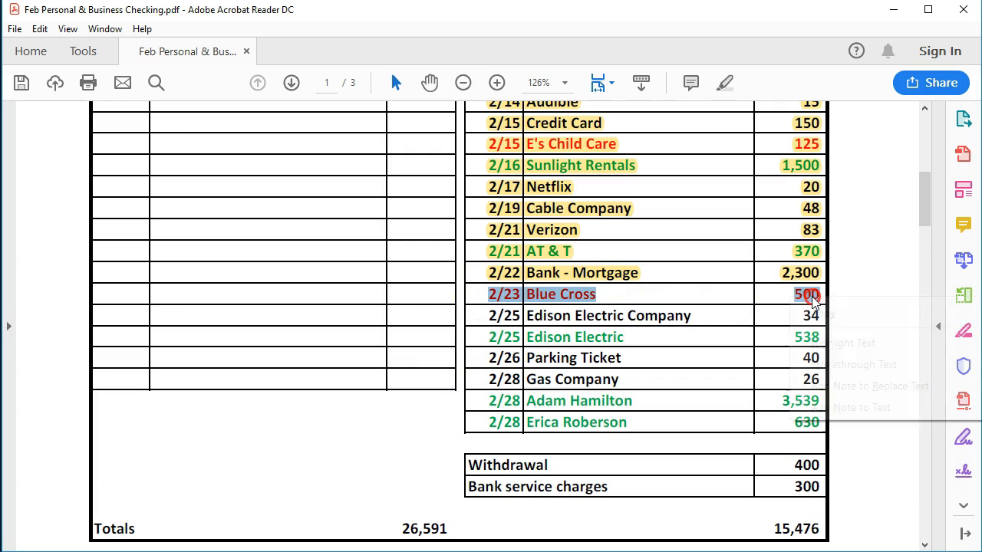
click(817, 342)
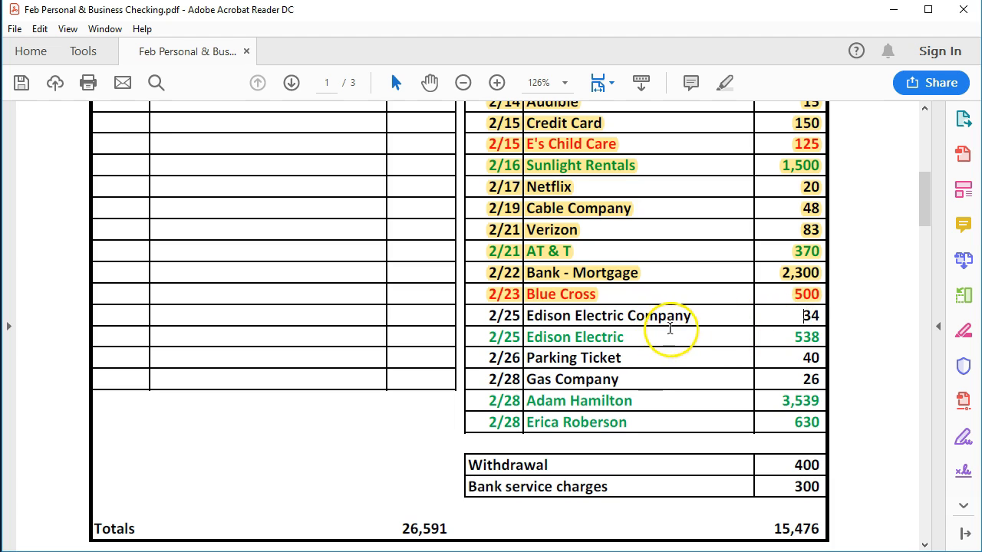
click(698, 324)
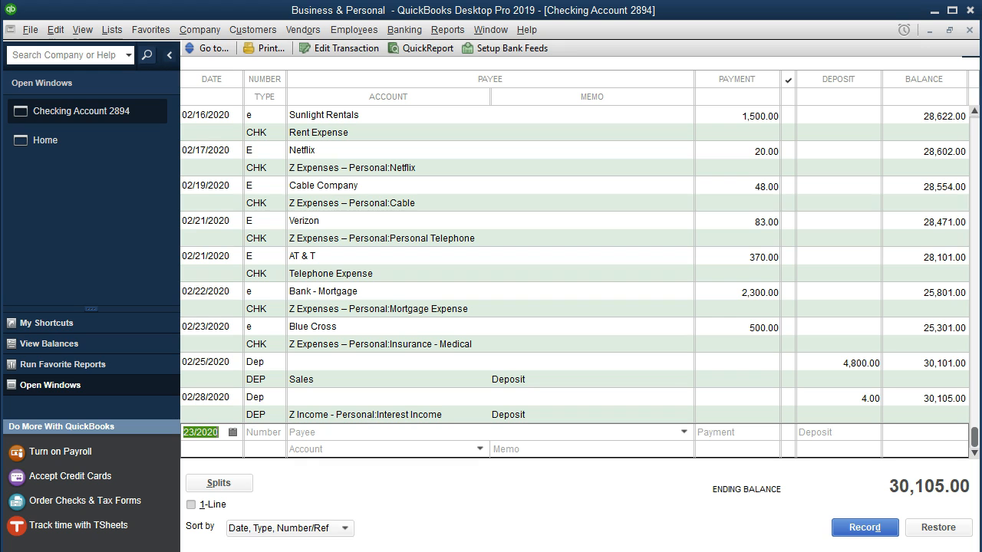
Step: Start a checking register entry in QuickBooks dated 02/25/2020 with number e and payee Edison Electric P
key(plus)
key(plus)
key(Tab)
text(2)
key(Tab)
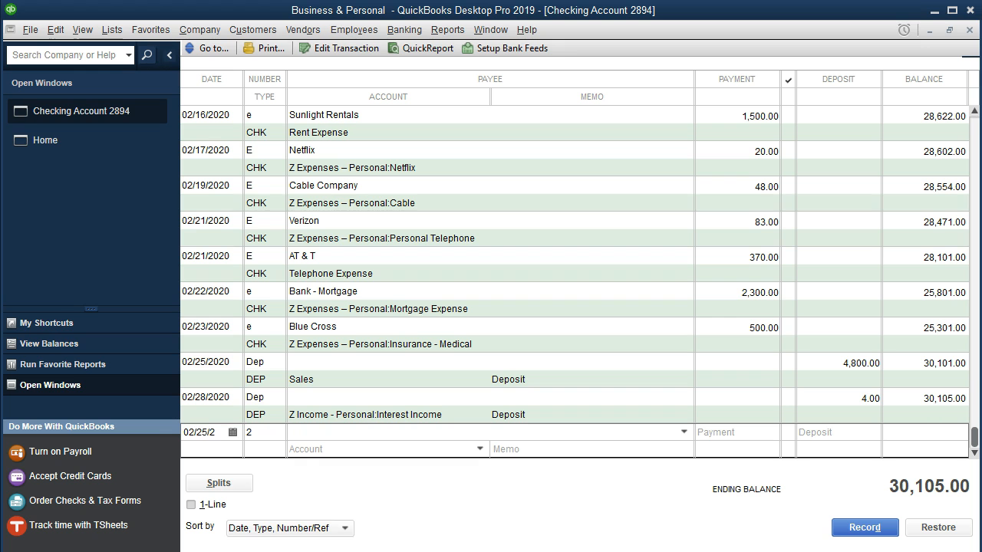
drag(262, 433, 237, 432)
text(e)
key(Tab)
text(Ed)
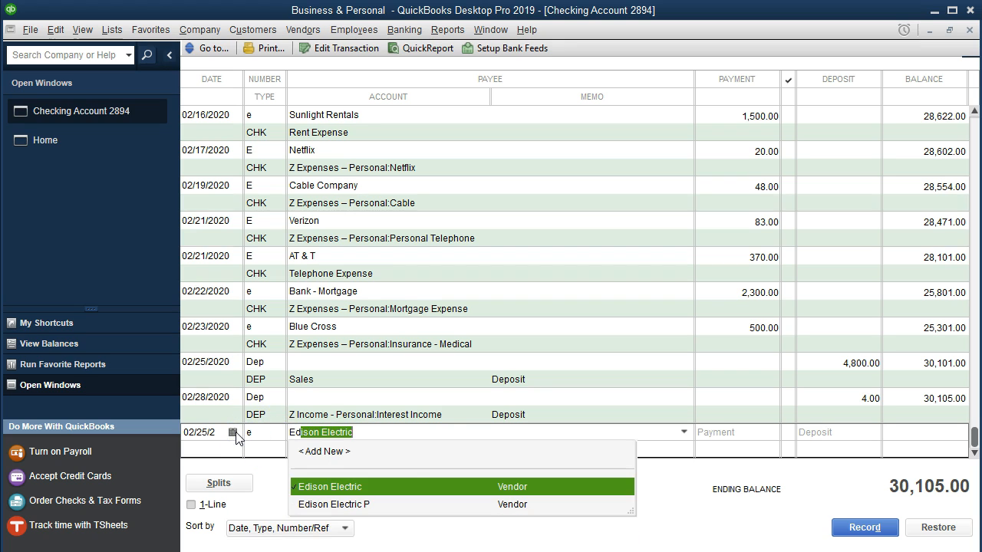
click(376, 512)
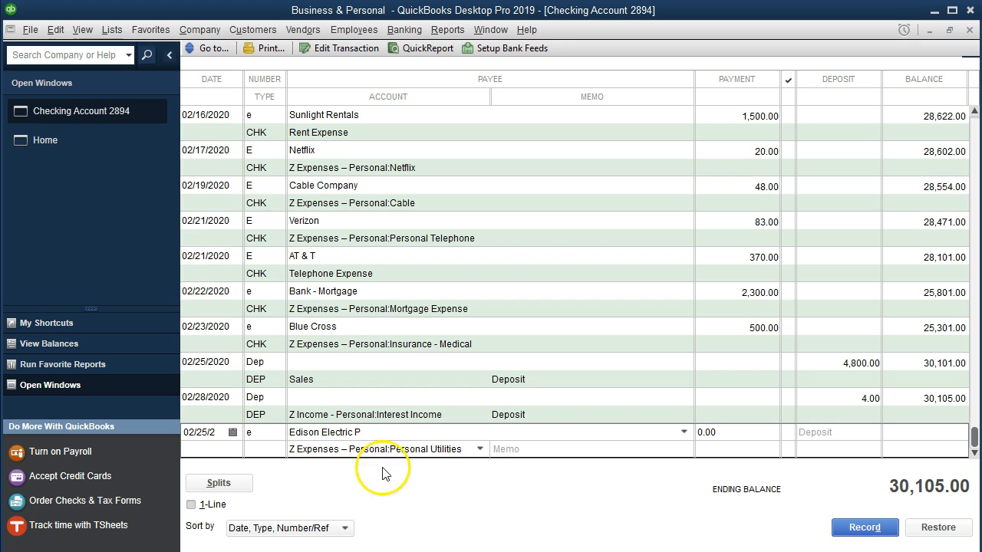
Step: Set the Edison Electric P payment to 34 and record the entry under Z Expenses – Personal:Personal Utilities, accepting the future date
click(480, 449)
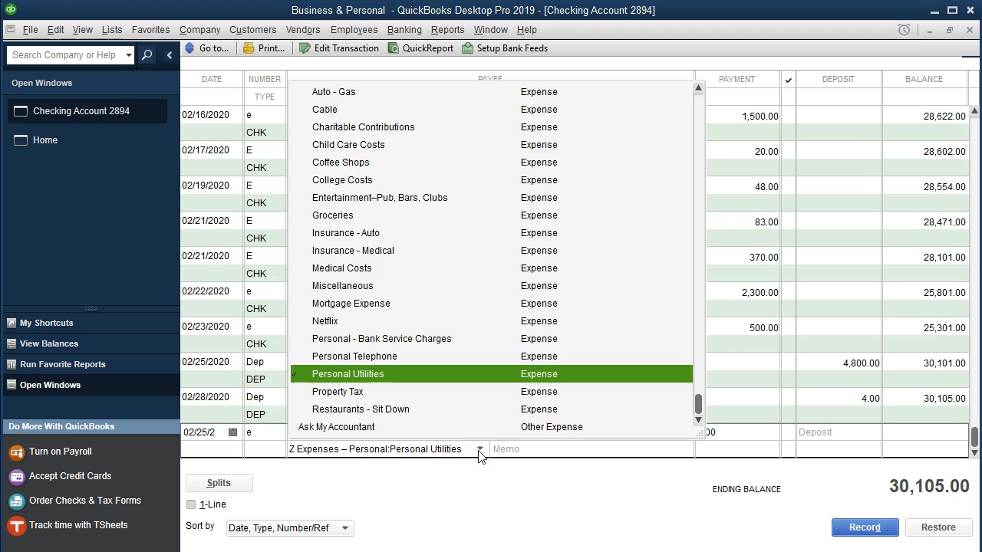
click(480, 449)
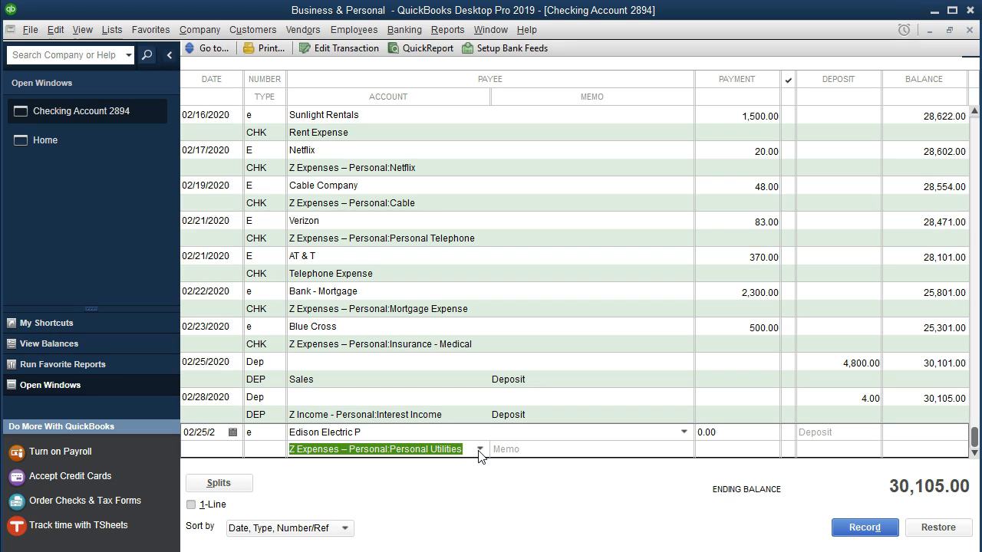
click(479, 449)
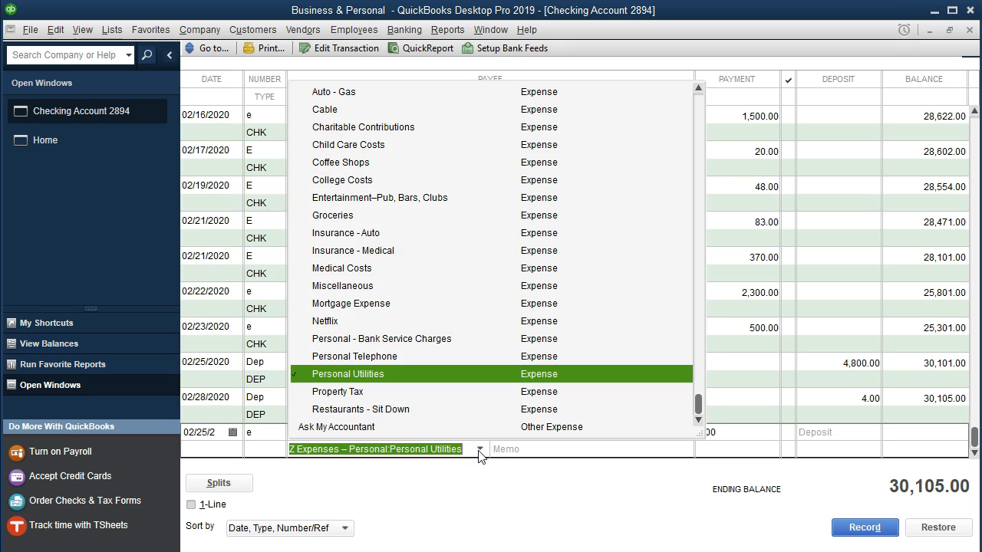
click(478, 451)
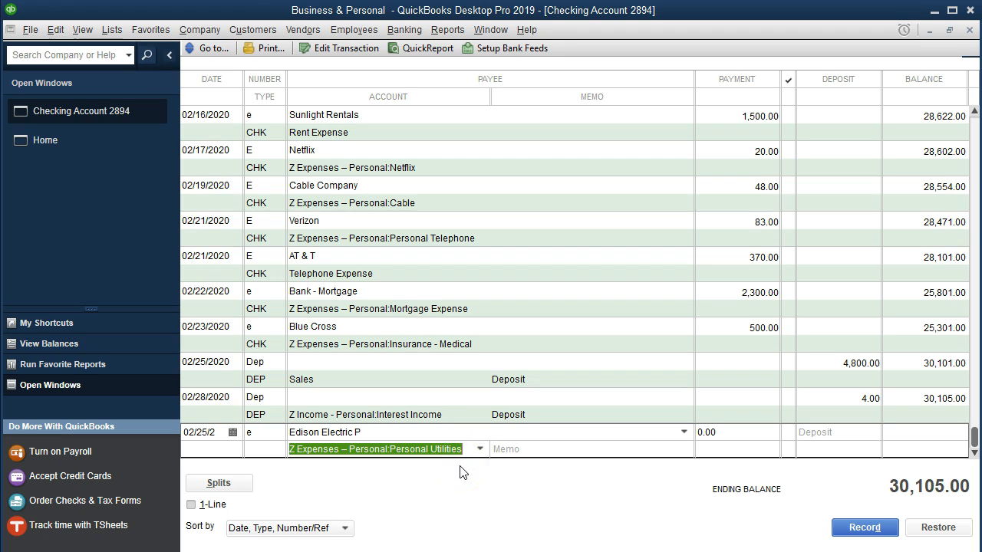
click(431, 432)
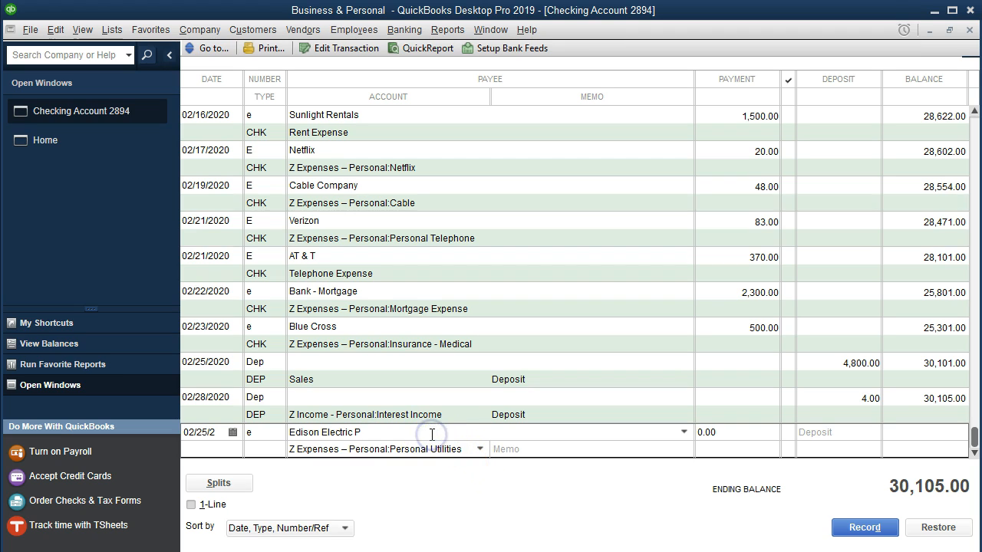
key(Tab)
text(34)
key(Tab)
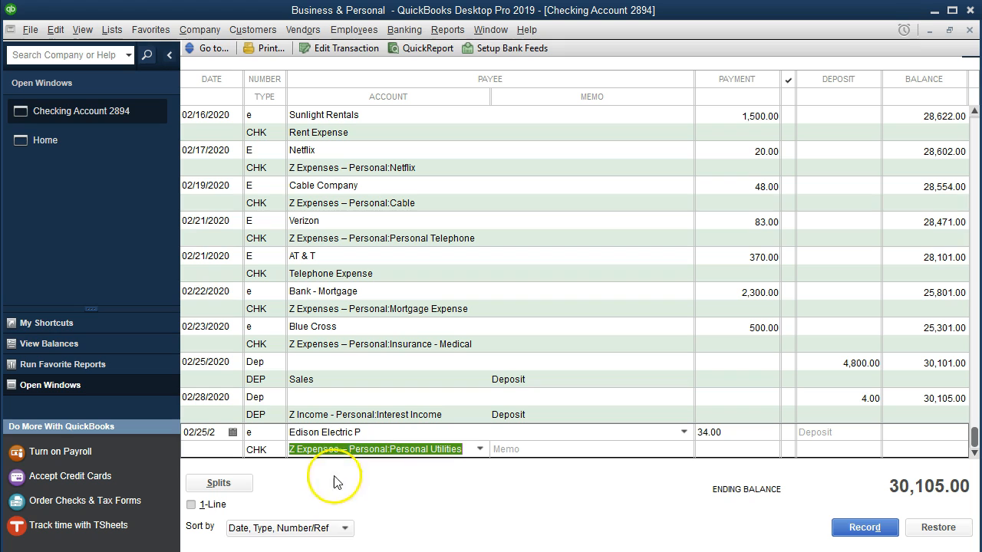
click(865, 528)
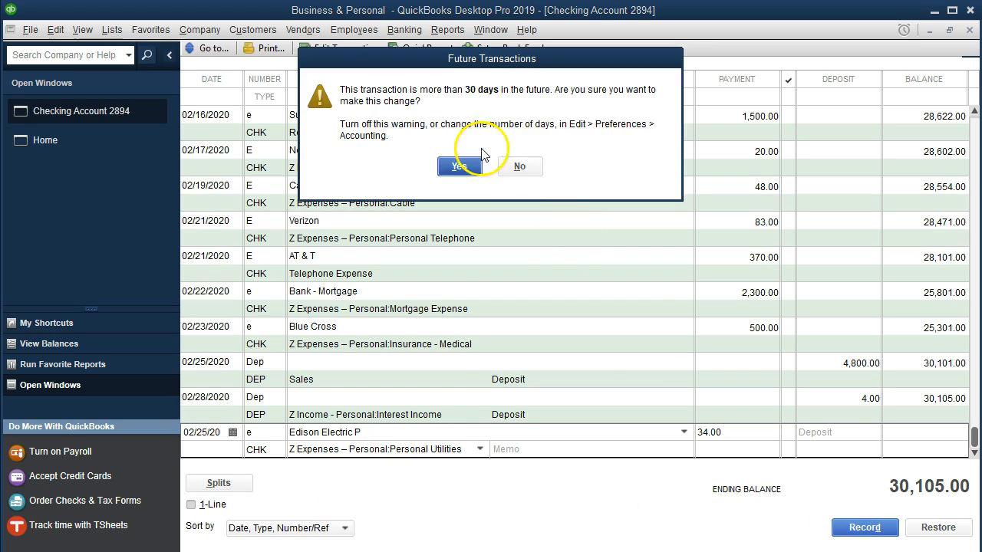
click(458, 167)
Step: Switch to the statement PDF in Acrobat Reader and highlight the 2/25 Edison Electric Company line, including its amount
key(alt+Tab)
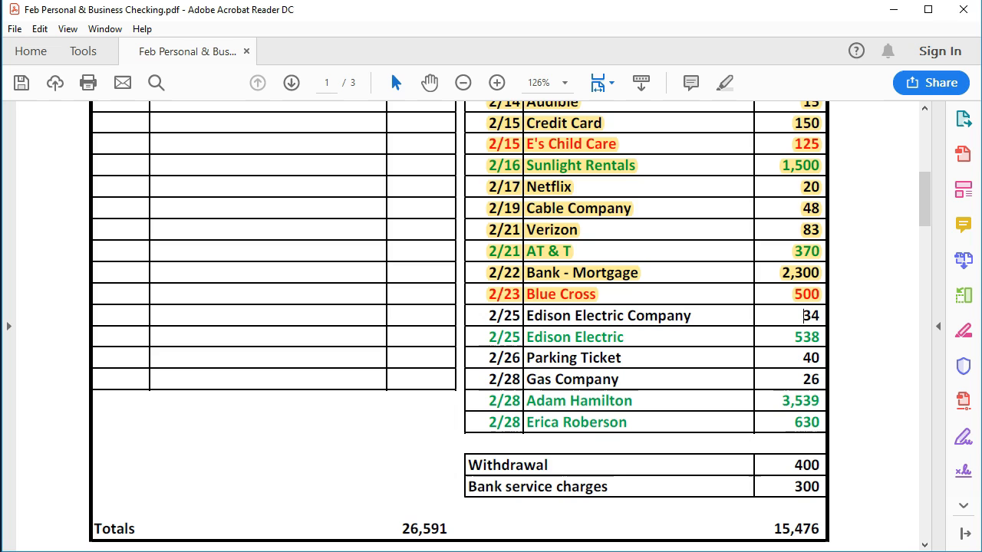
drag(480, 317, 820, 320)
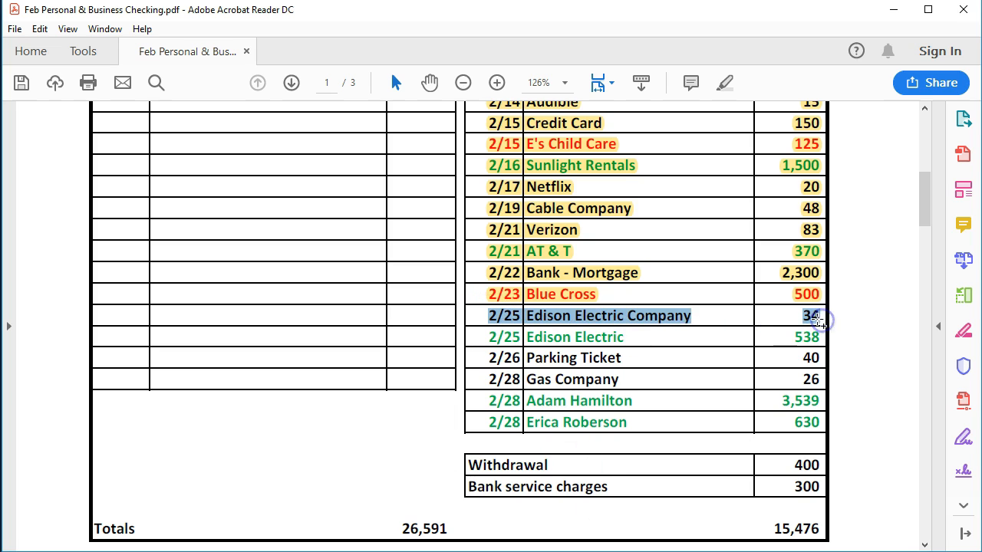
right_click(820, 320)
click(828, 362)
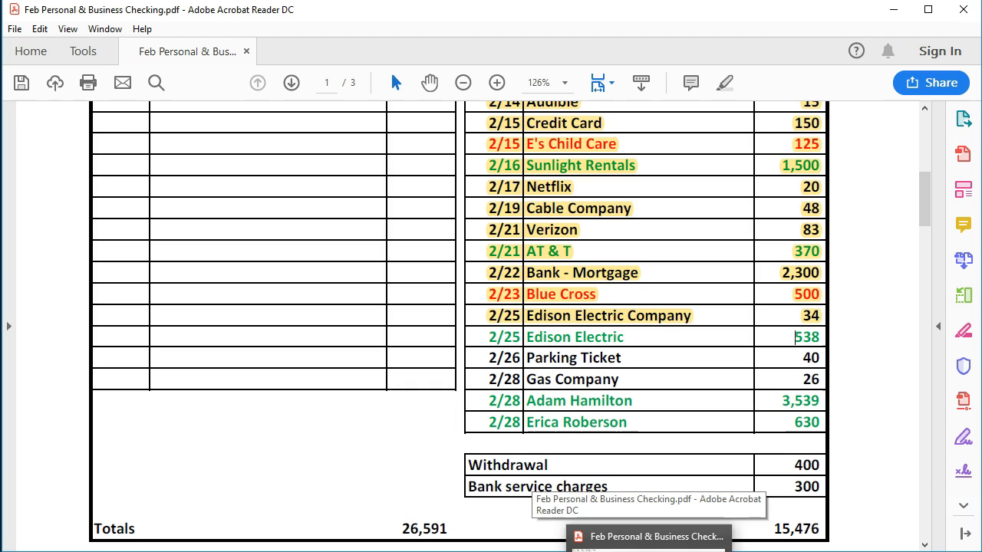
Step: Return to the QuickBooks register and start an entry dated 02/25/2020 with number e and payee Edison Electric
click(649, 551)
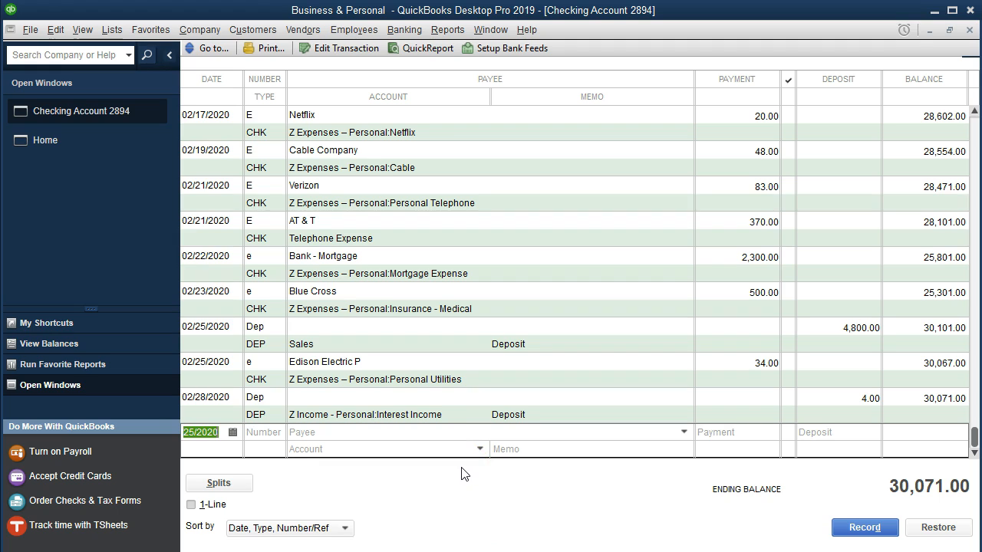
key(Tab)
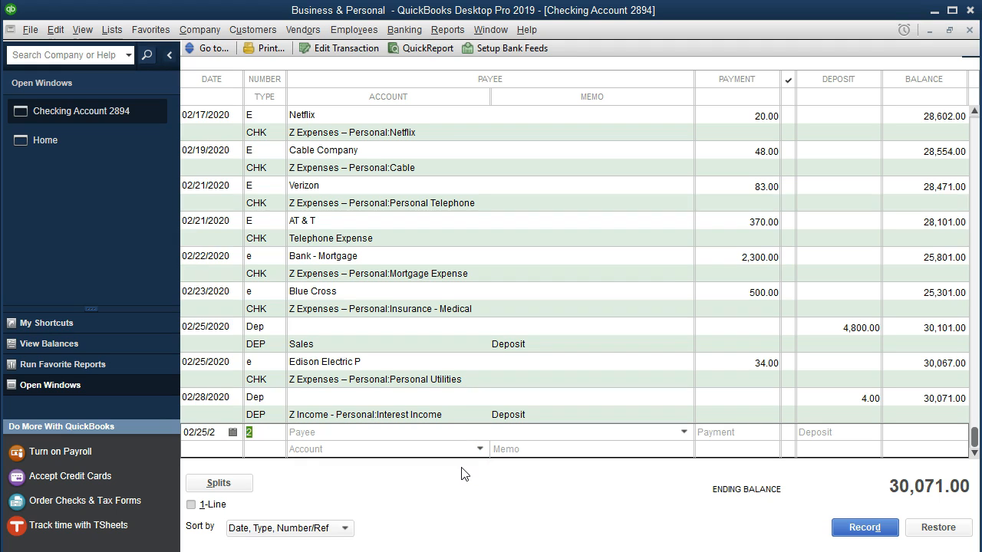
text(e)
key(Tab)
text(Ed)
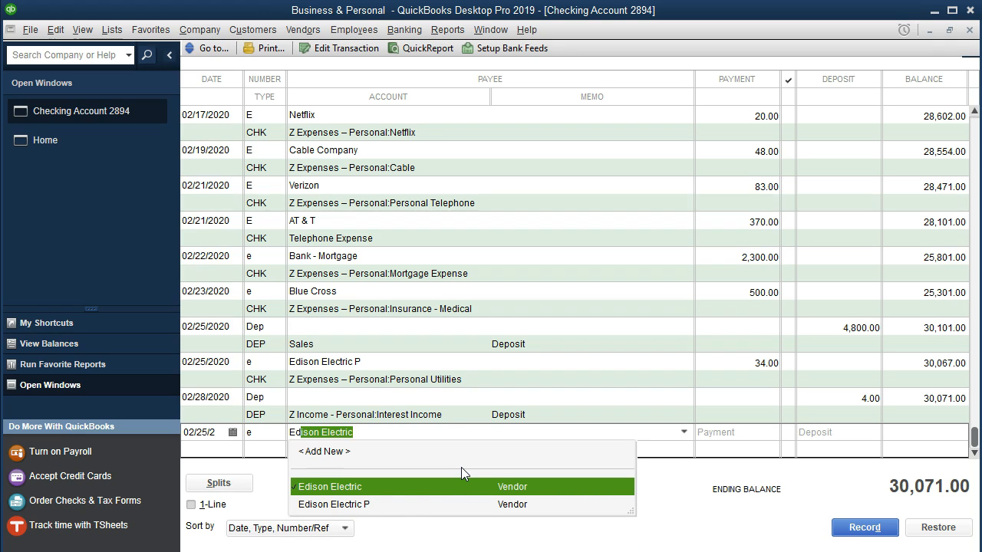
click(390, 486)
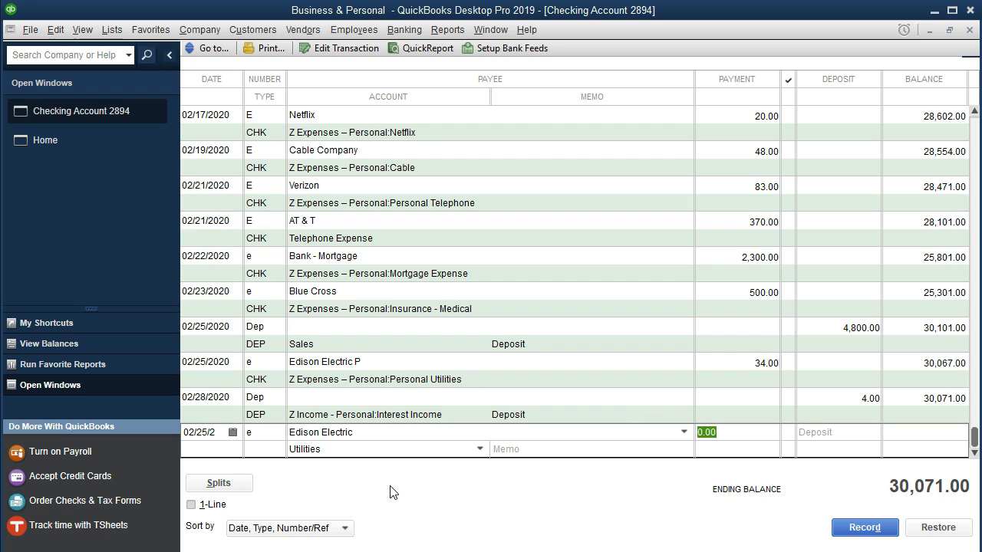
Step: Set the Edison Electric payment to 538 and record the entry under the Utilities account
text(538)
key(Tab)
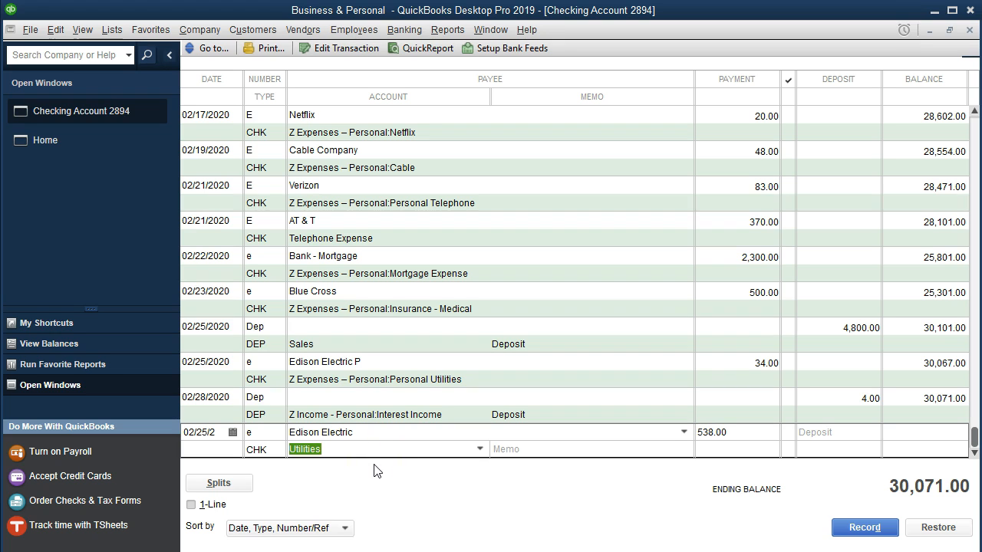
key(Return)
key(Return)
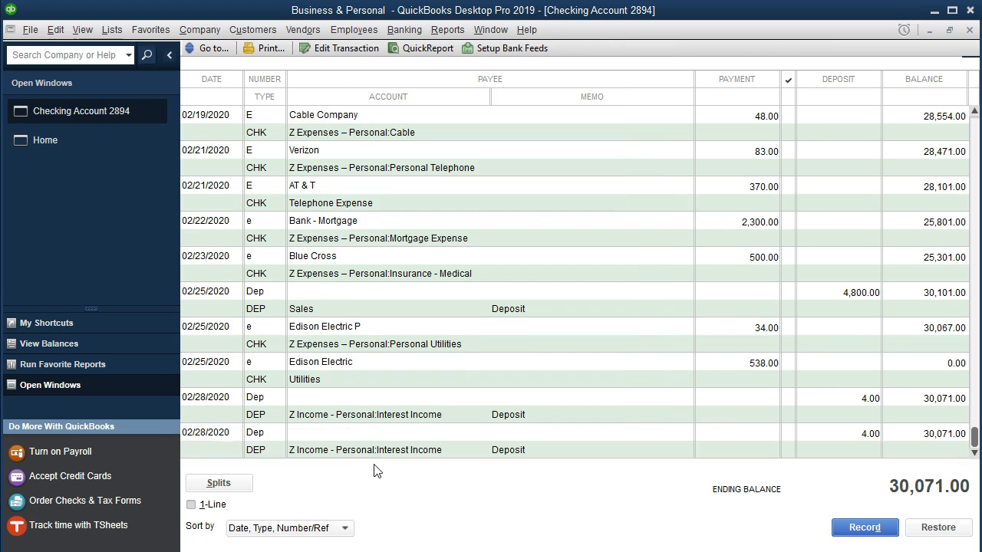
Step: Switch to the statement PDF in Acrobat Reader and highlight the 2/25 Edison Electric line, including its amount
key(alt+Tab)
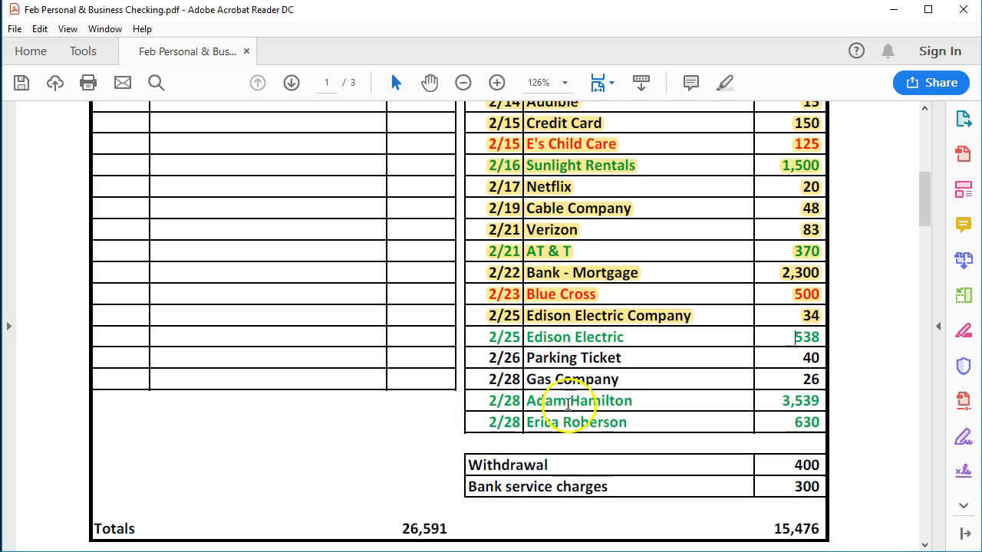
drag(488, 337, 812, 345)
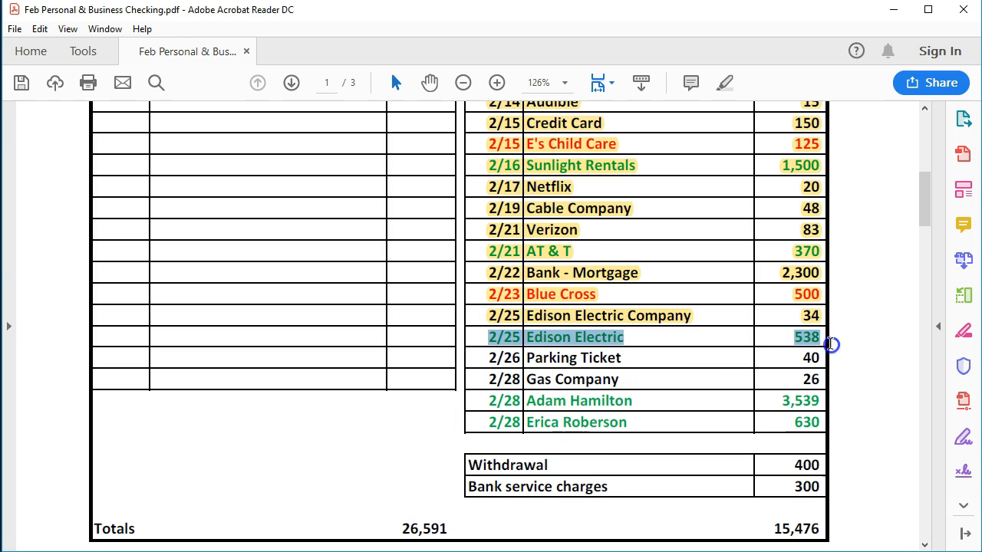
right_click(813, 347)
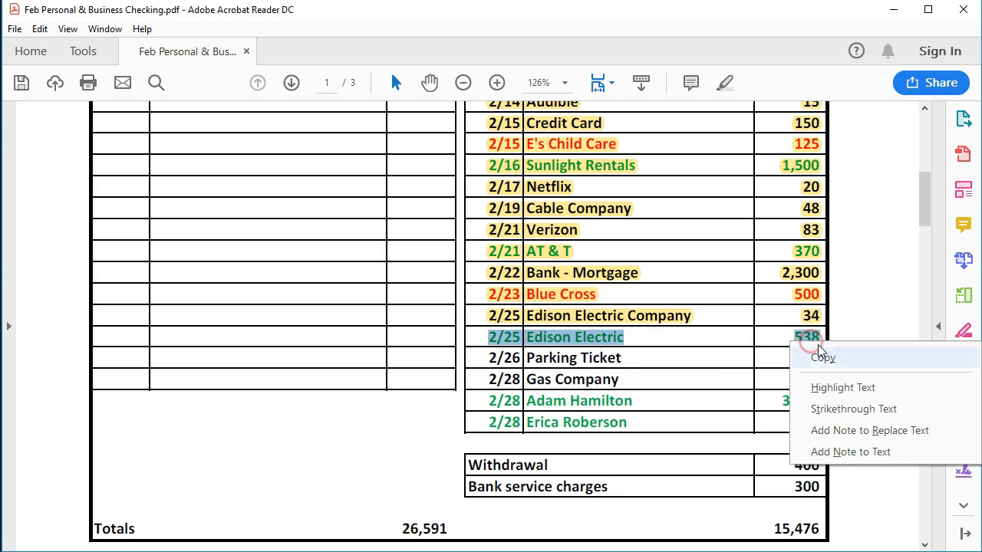
click(822, 388)
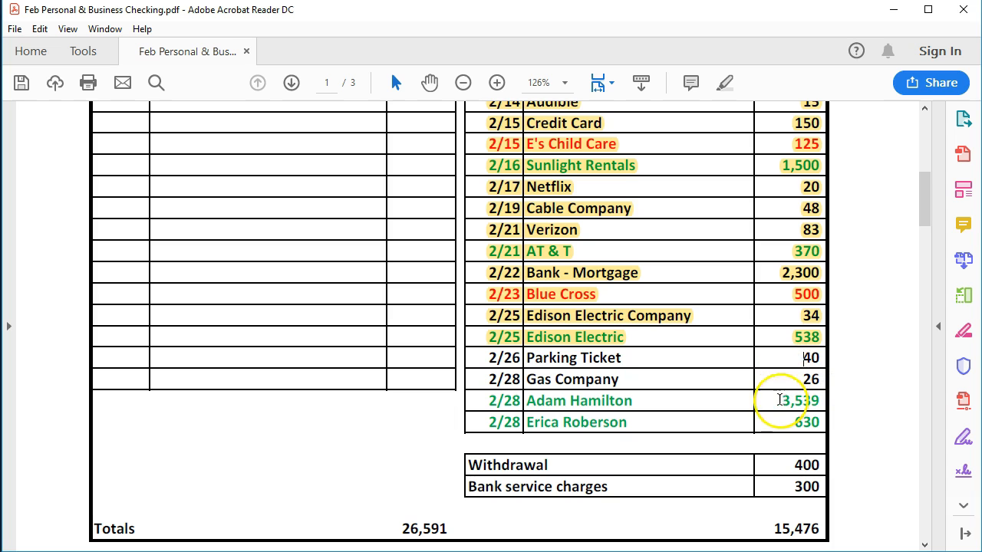
Step: Return to the QuickBooks register and start a new entry dated 02/26/2020 with number e
key(alt+Tab)
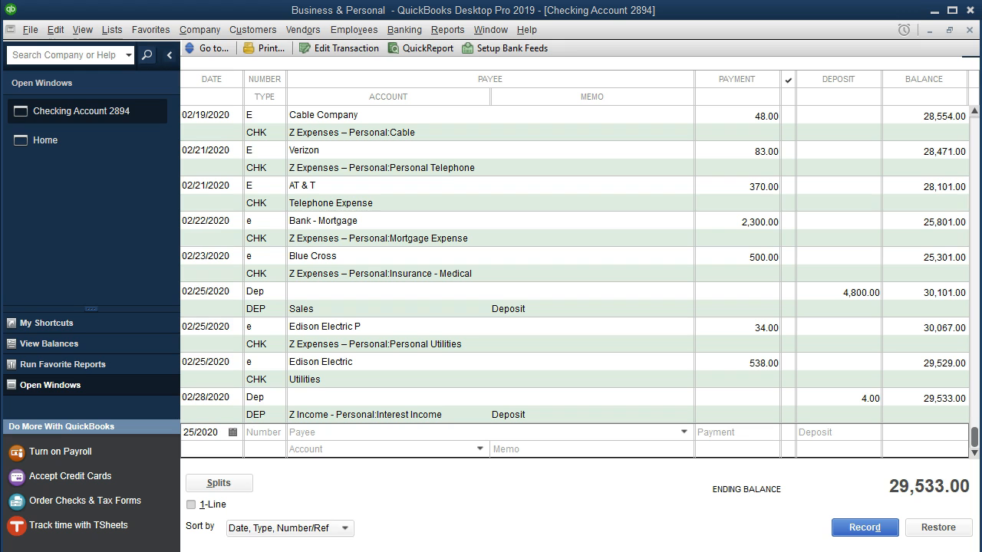
click(214, 432)
key(plus)
key(Tab)
text(e)
key(Tab)
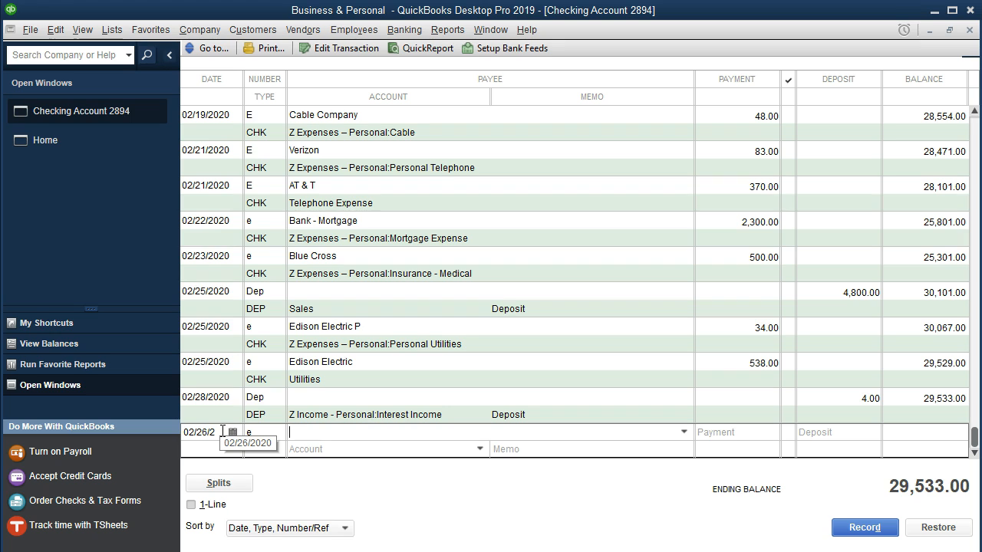
Step: Enter Parking Ticket as the payee and quick-add it to the name list
text(Par)
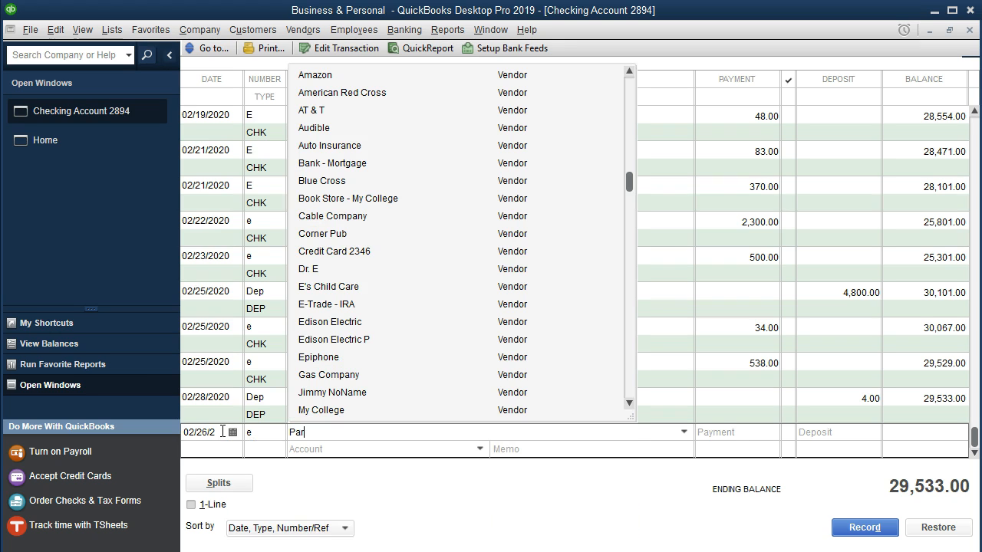
text(king Ticket)
click(319, 447)
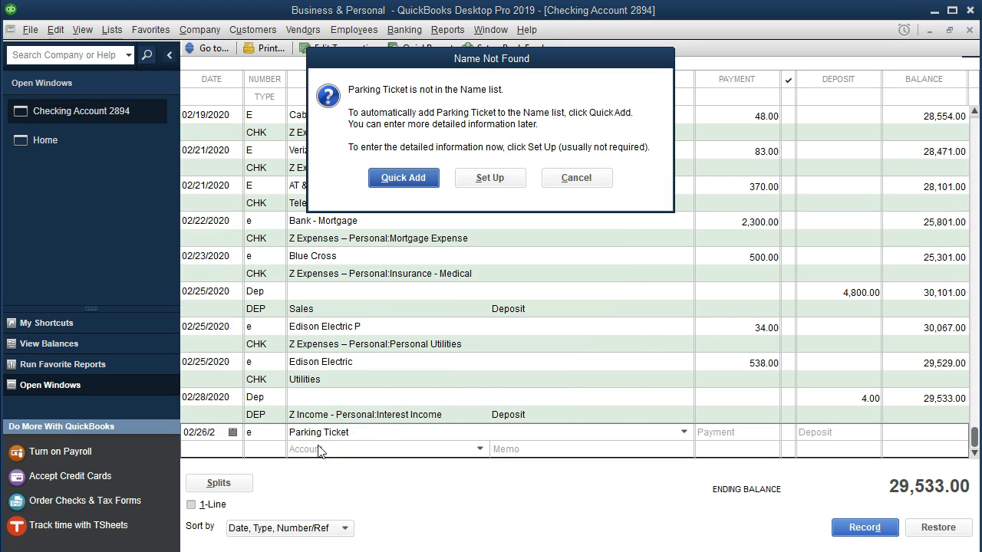
click(403, 178)
click(438, 285)
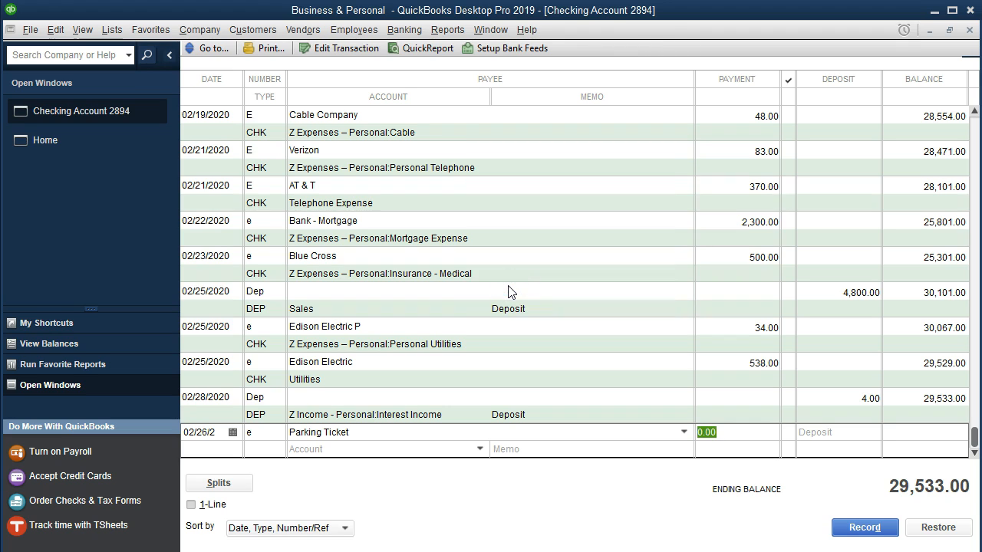
Step: Set the payment to 40 and record the entry under Z Expenses – Personal:Miscellaneous, accepting the future date
text(40)
key(Tab)
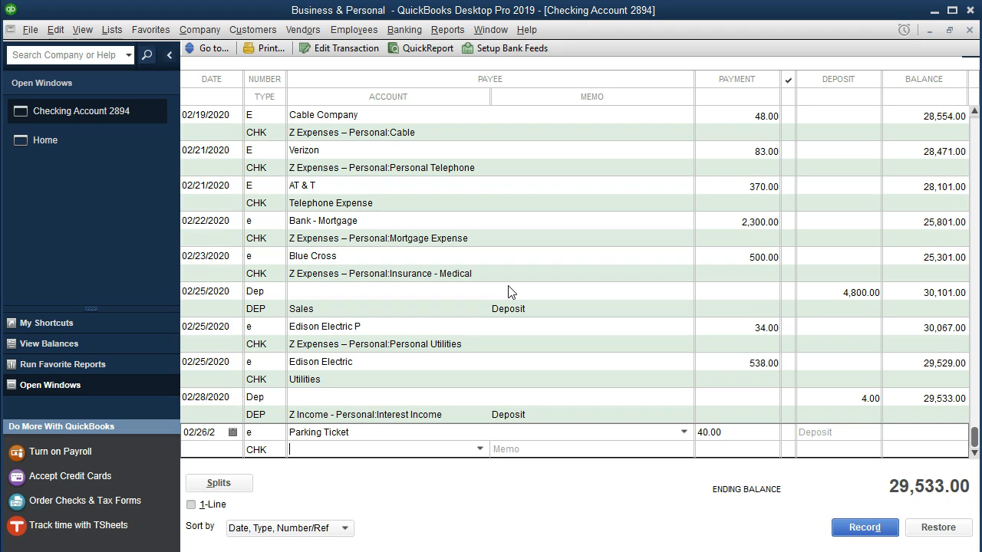
text(Mis)
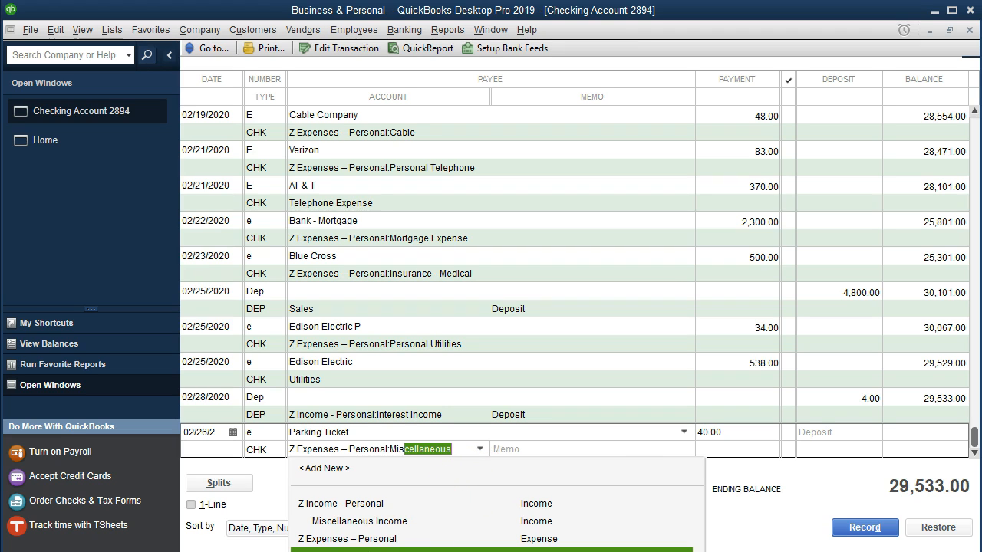
click(369, 550)
key(Tab)
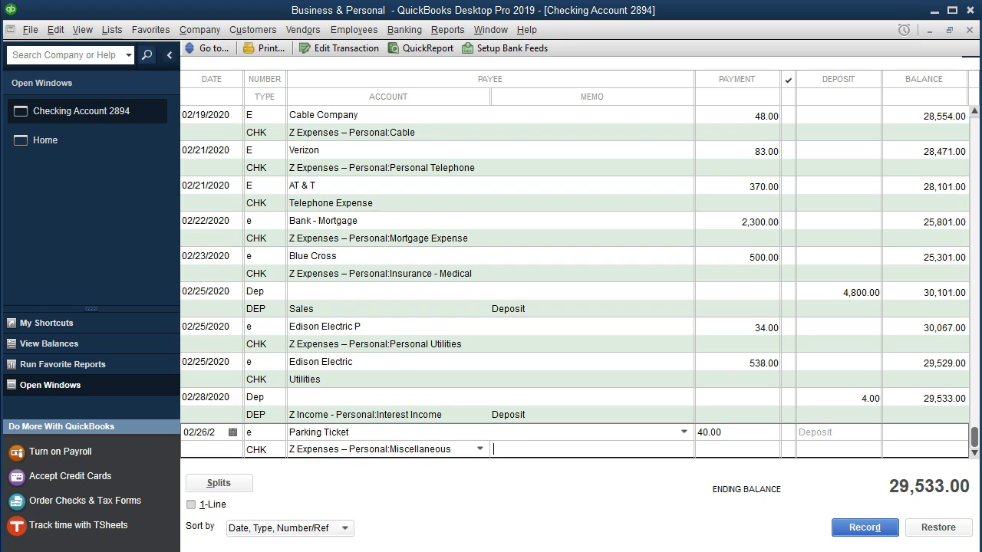
key(Return)
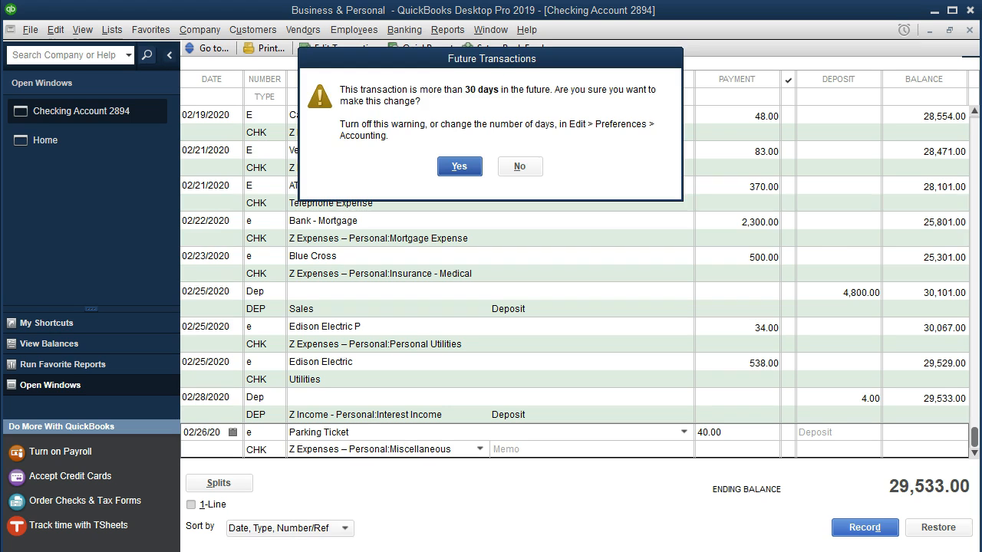
key(Return)
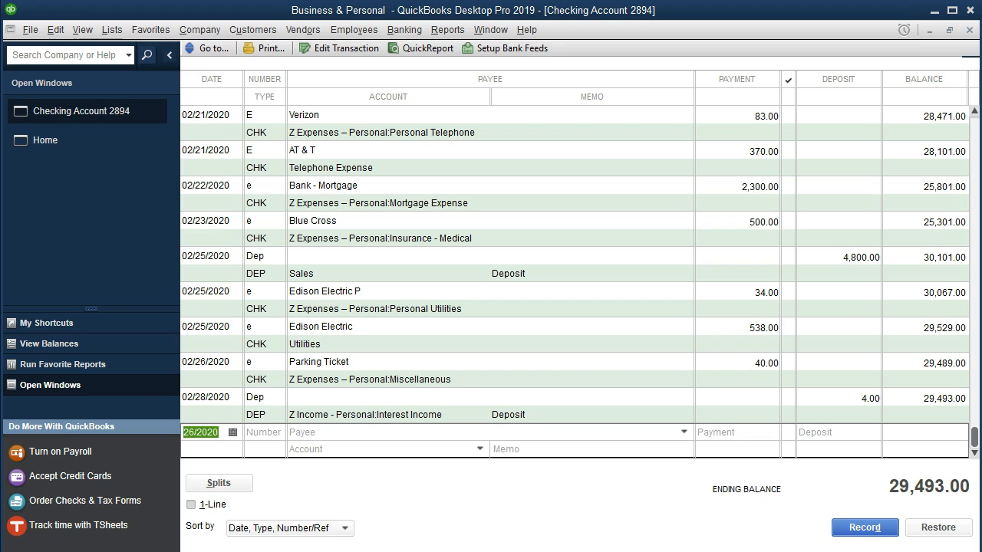
Step: Switch to the statement PDF in Acrobat Reader and highlight the 2/26 Parking Ticket line, including its amount
key(alt+Tab)
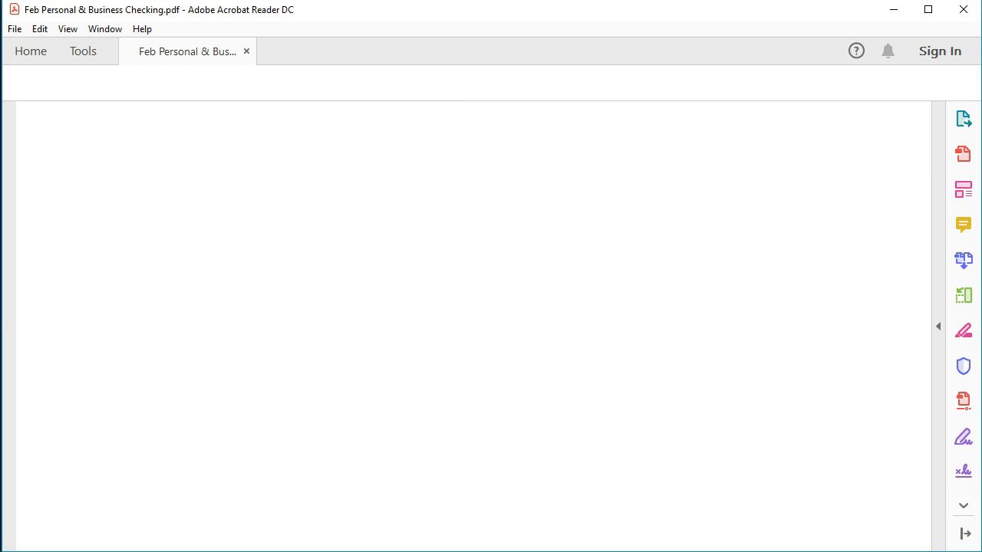
drag(491, 358, 673, 364)
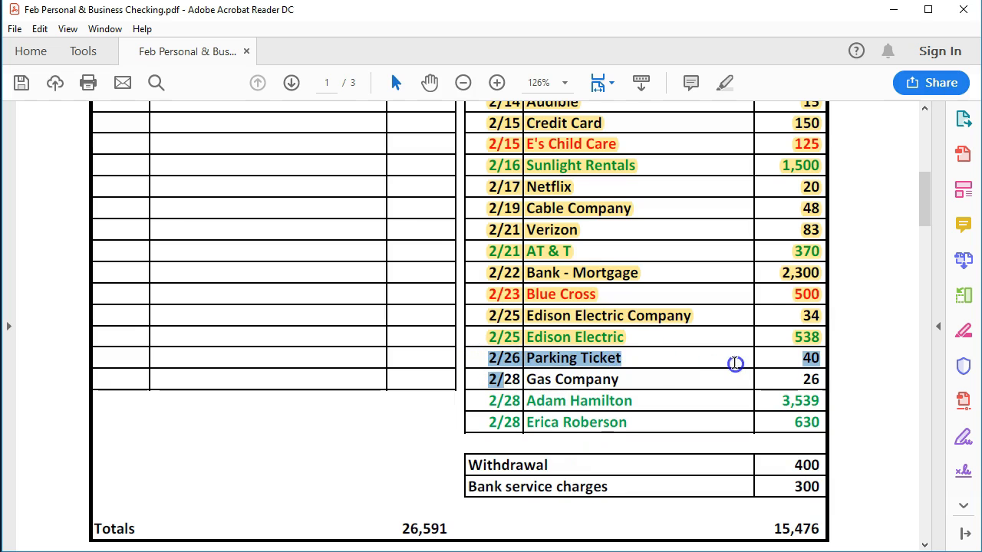
right_click(812, 360)
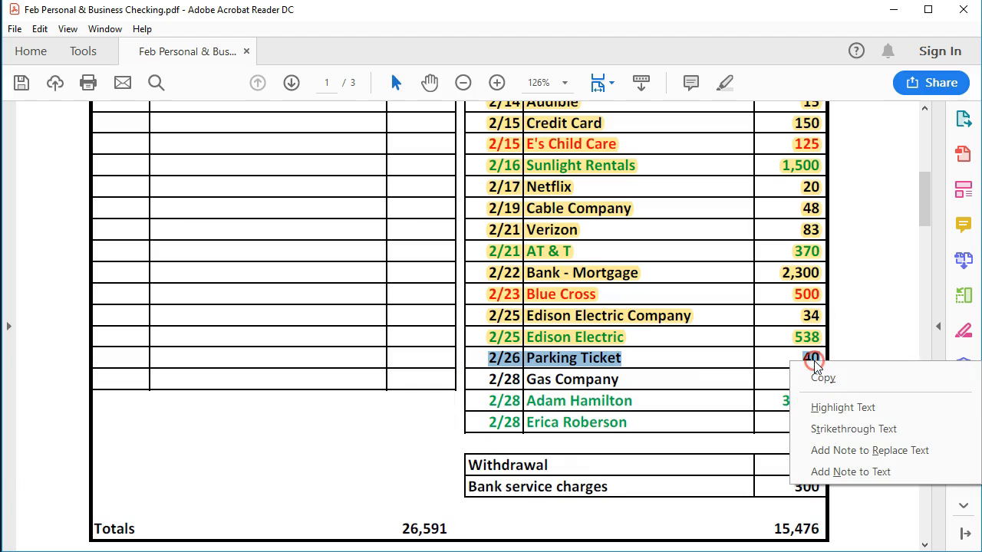
click(835, 406)
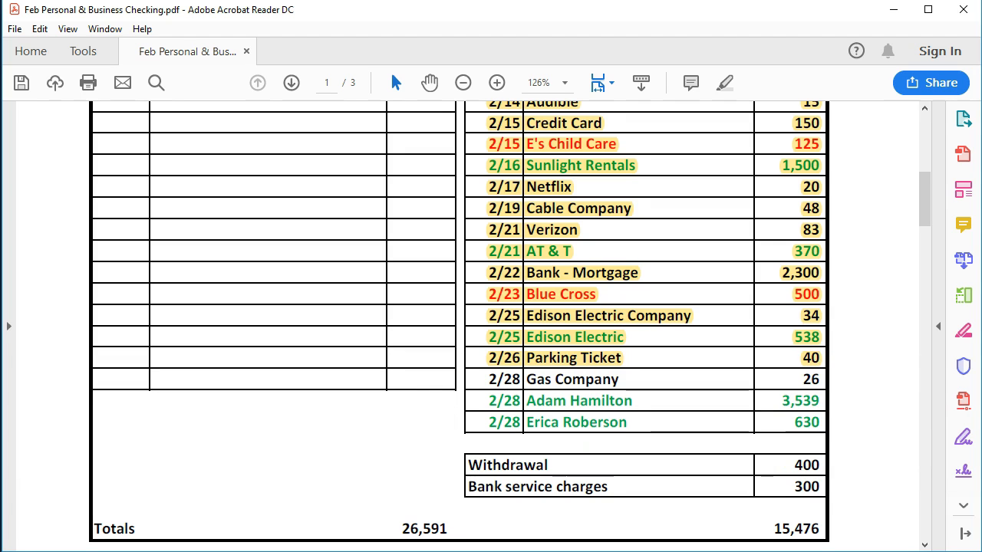
Step: Return to the QuickBooks register and start a new entry dated 02/28/2020 with number e
key(alt+Tab)
click(210, 430)
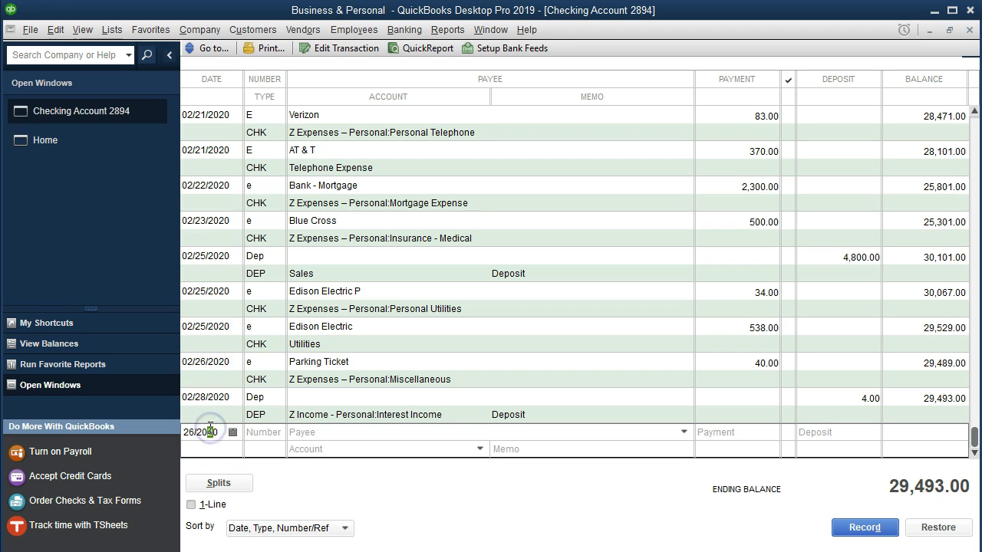
key(plus)
key(plus)
key(Tab)
text(e)
key(Tab)
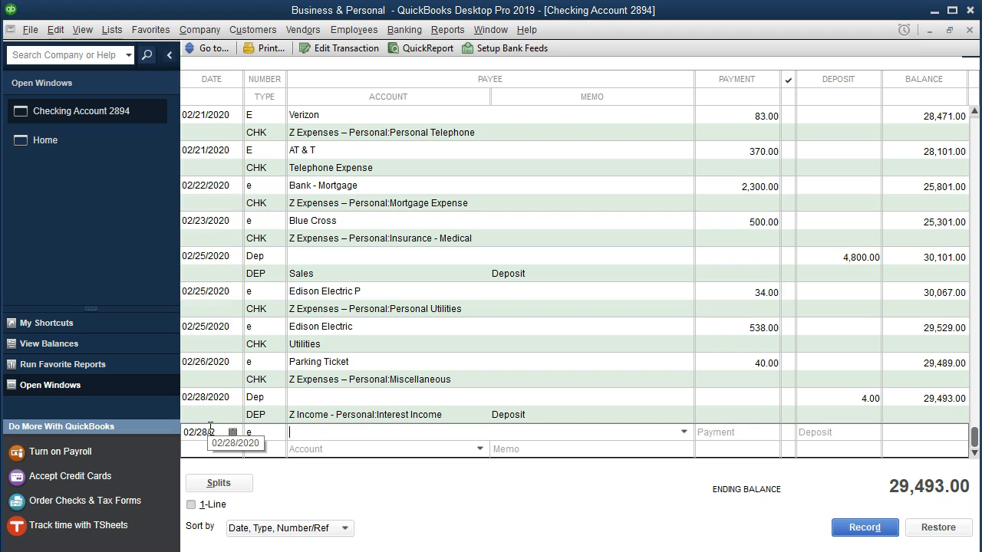
Step: Enter Gas Company as the payee with a payment of 26 and record it under Z Expenses – Personal:Personal Utilities
text(Gas Company)
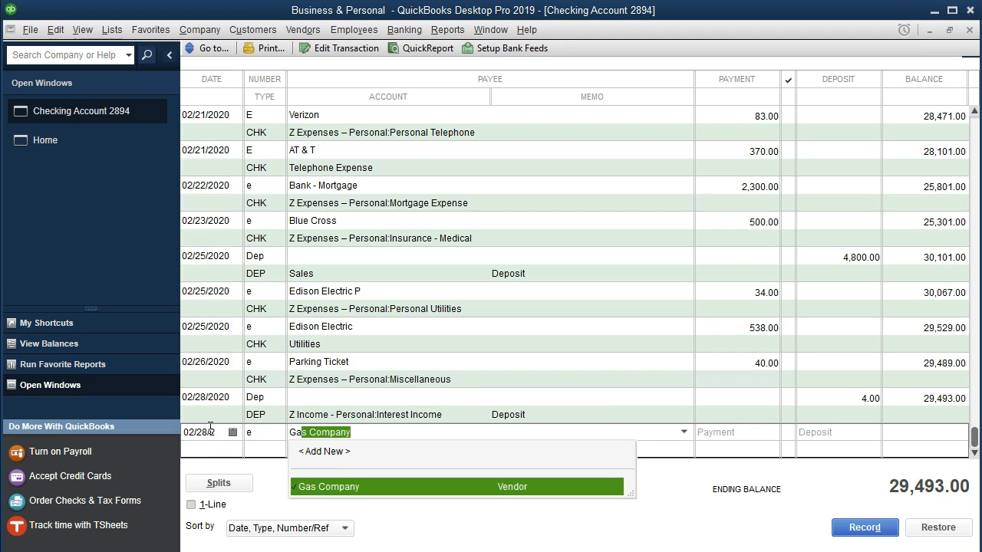
key(Tab)
text(26)
key(Tab)
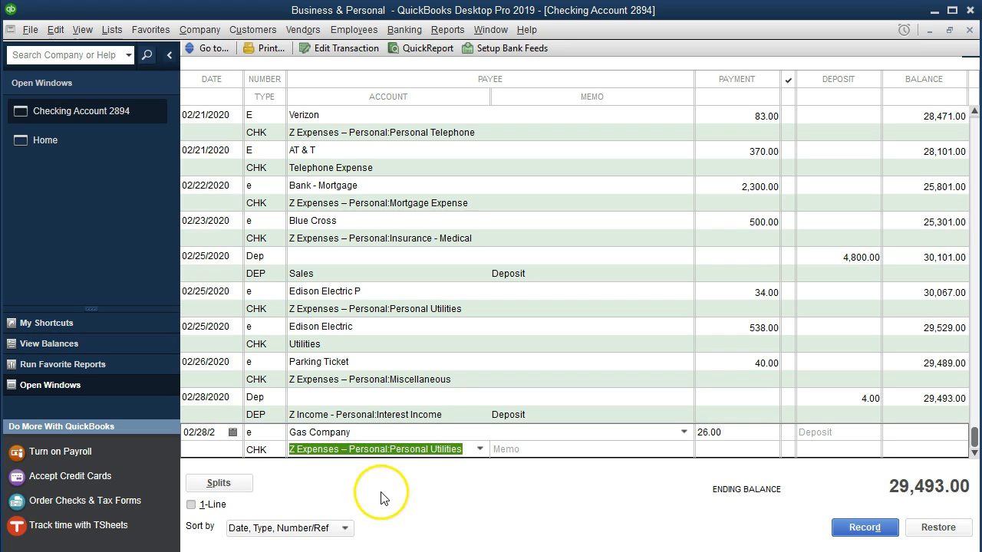
key(Return)
key(Return)
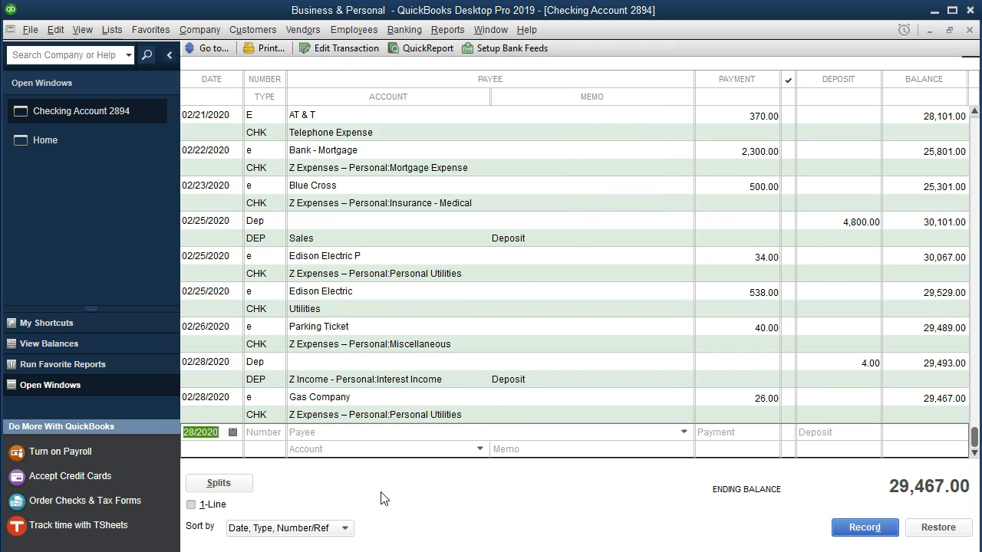
Step: Switch to the statement PDF in Acrobat Reader and highlight the 2/28 Gas Company line, including its amount
key(alt+Tab)
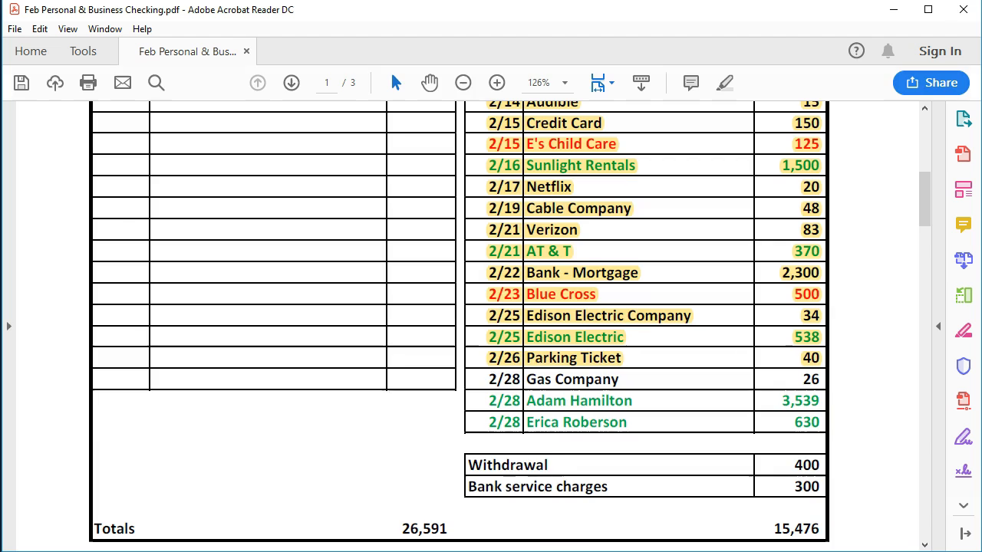
drag(486, 379, 815, 379)
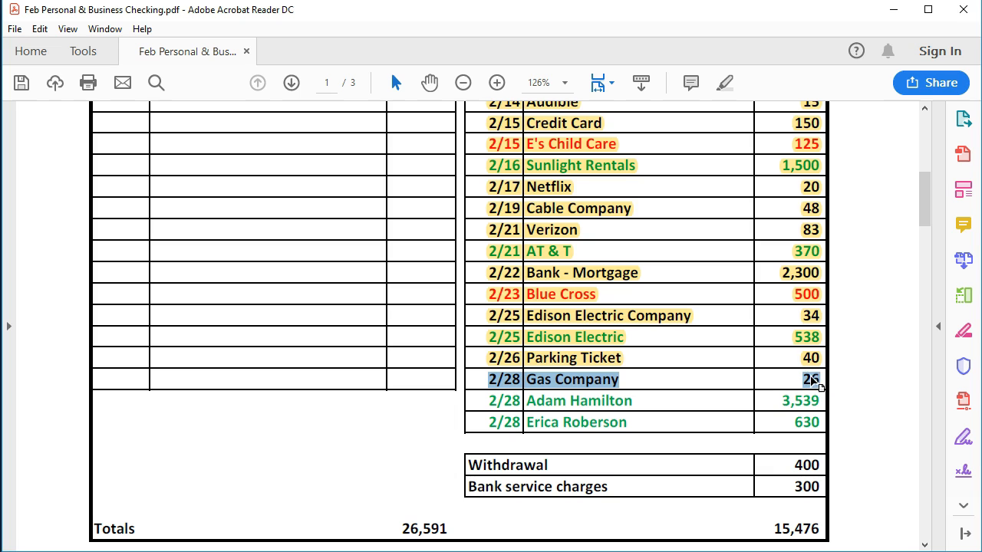
right_click(811, 379)
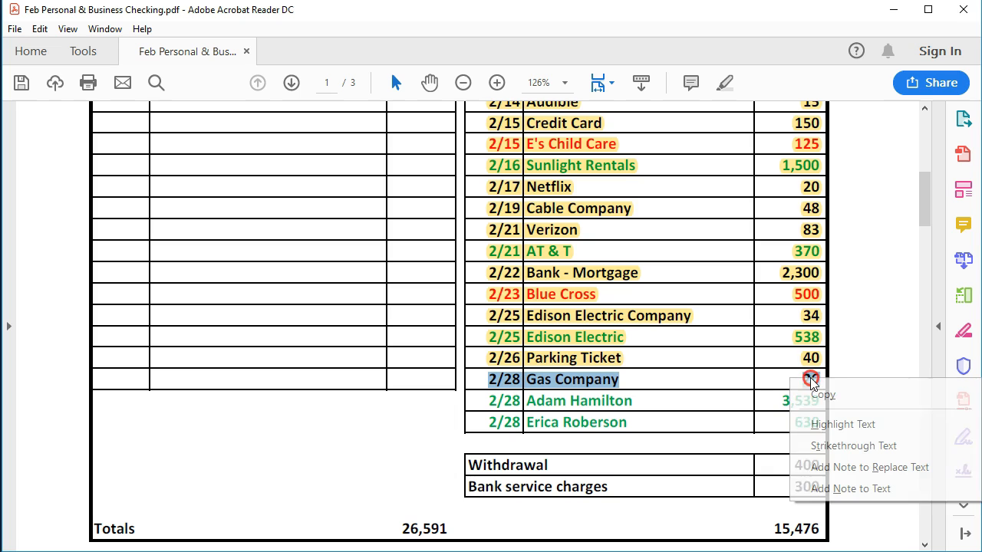
click(835, 427)
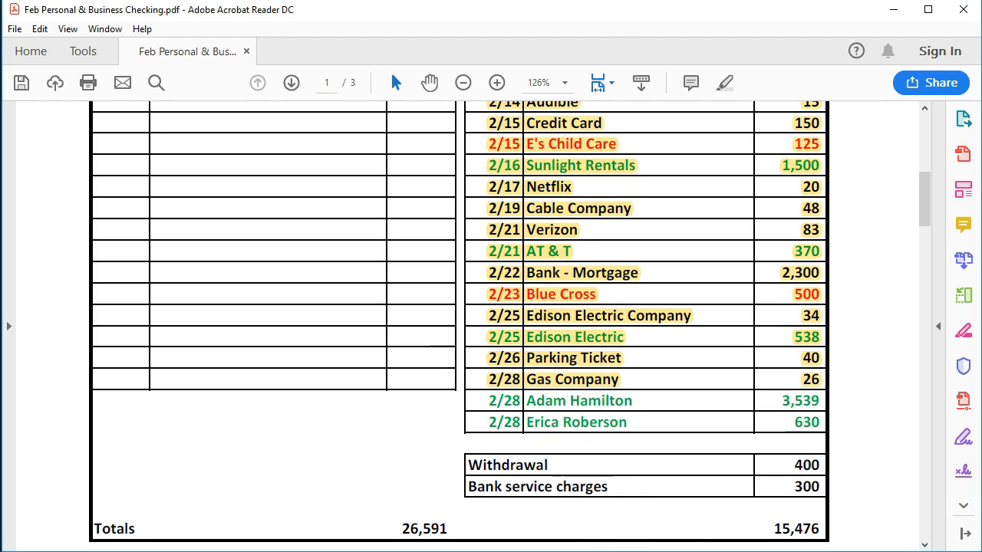
Step: Return to the QuickBooks register and start a 02/28/2020 entry numbered e for the statement's first 2/28 employee, dismissing the paycheck notice
click(620, 551)
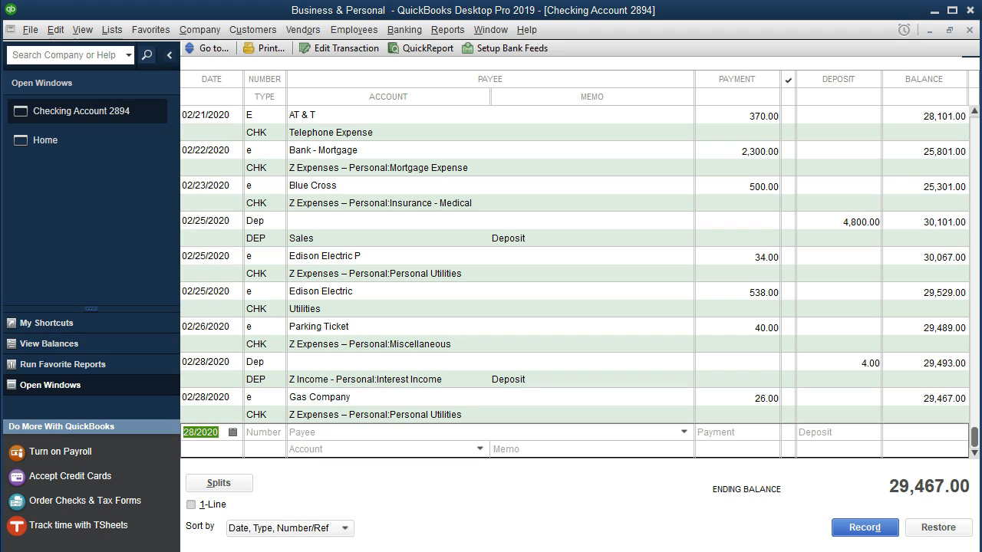
key(Tab)
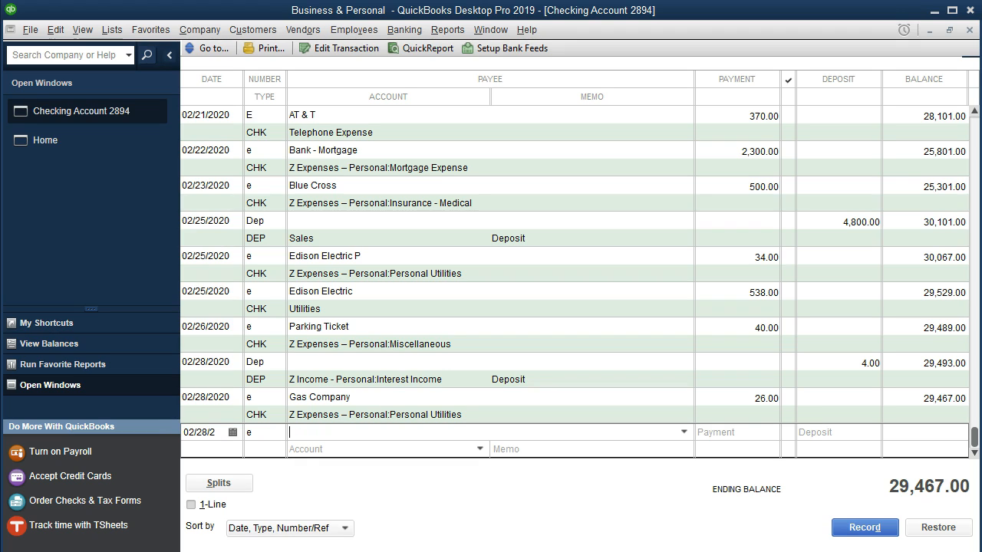
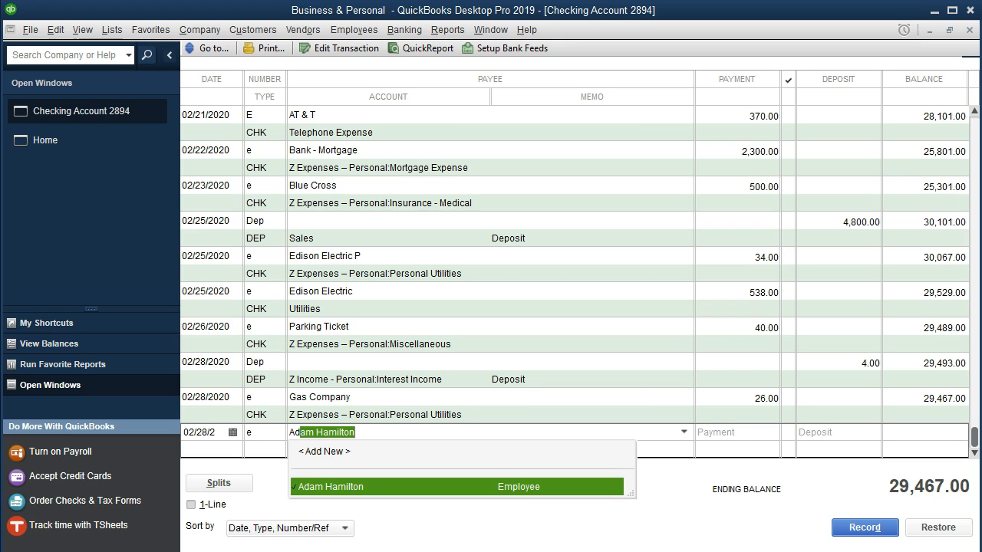
key(Tab)
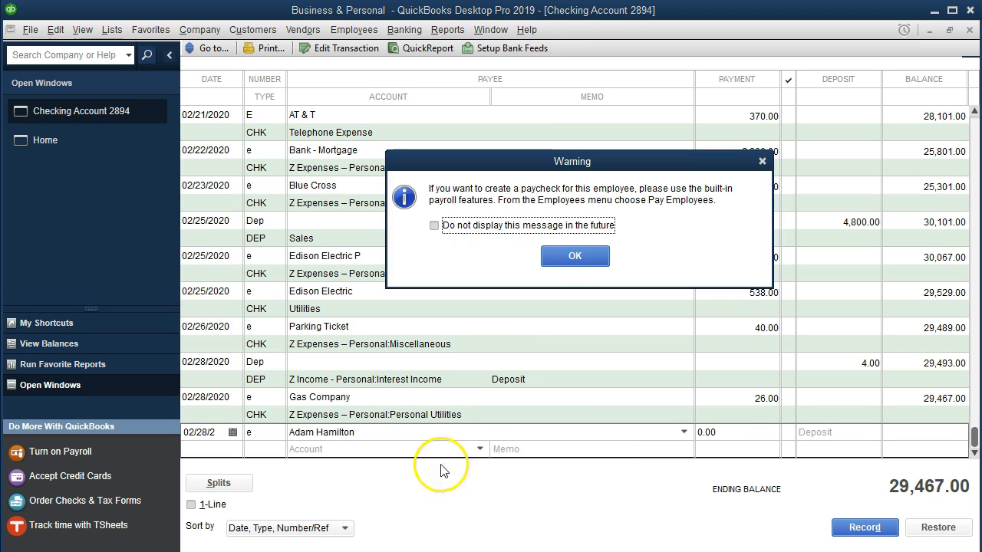
click(581, 261)
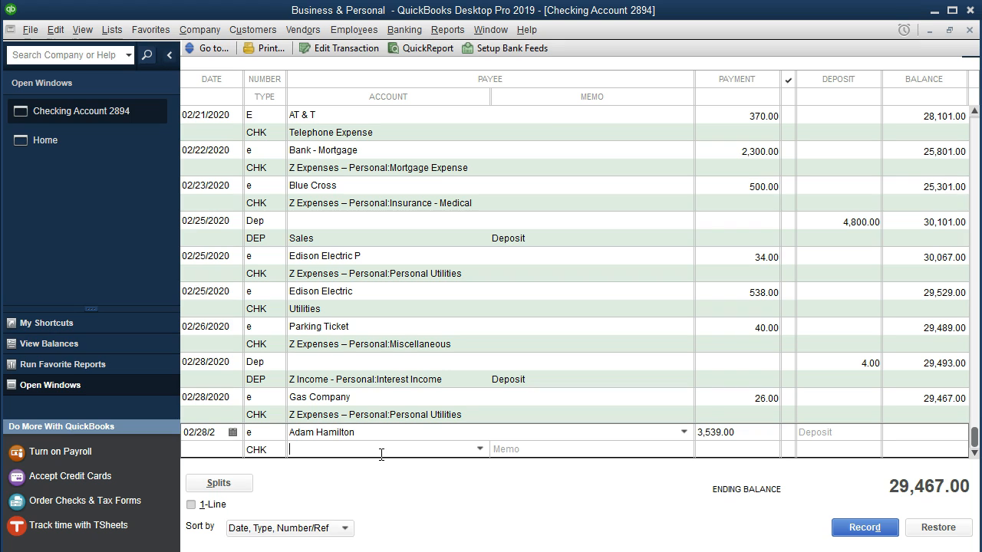
Step: Set the first employee's payment to 3,539 and record the entry under Payroll Expenses, accepting the future date
text(P)
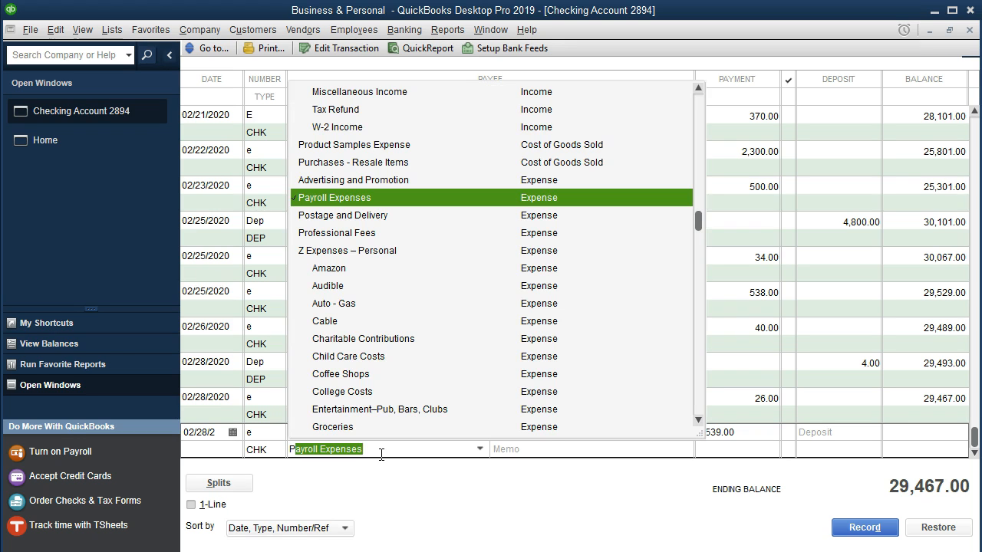
text(a)
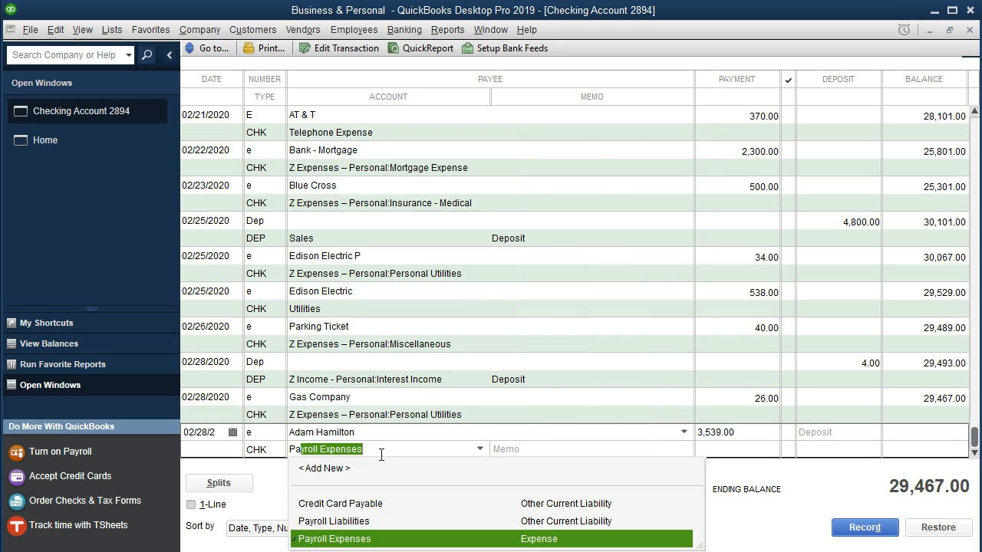
key(Tab)
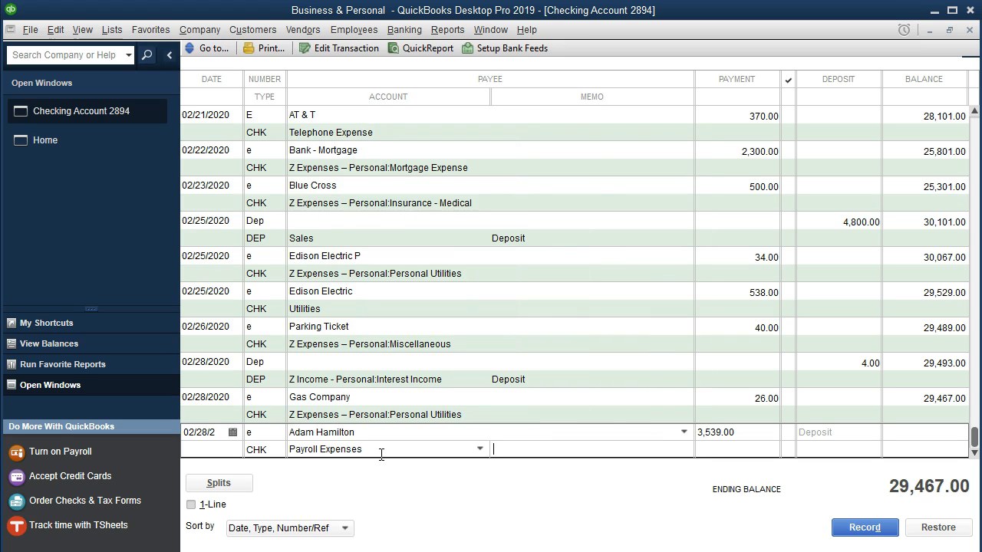
key(Return)
key(Return)
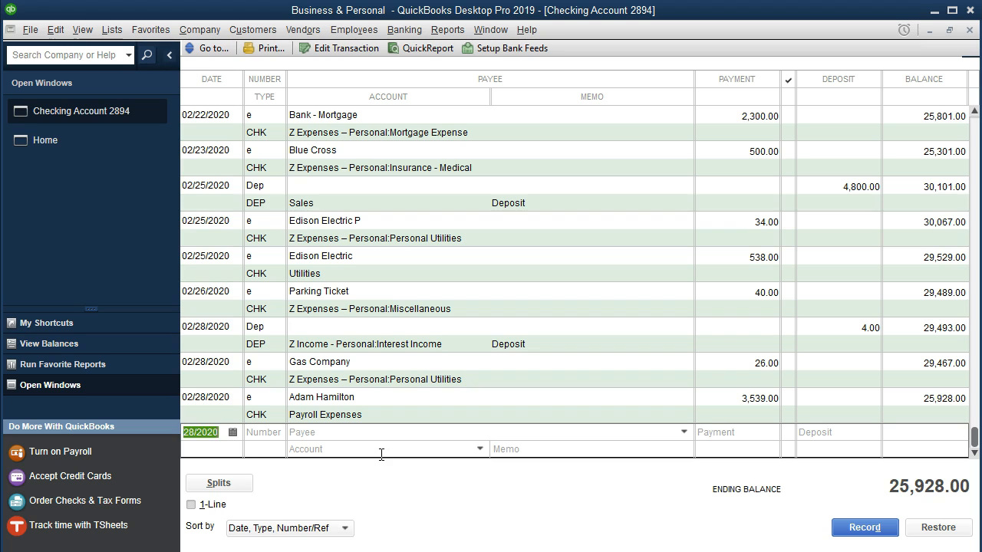
Step: Switch to the statement PDF in Acrobat Reader and highlight the first employee's 2/28 line, including the 3,539 amount
key(alt+Tab)
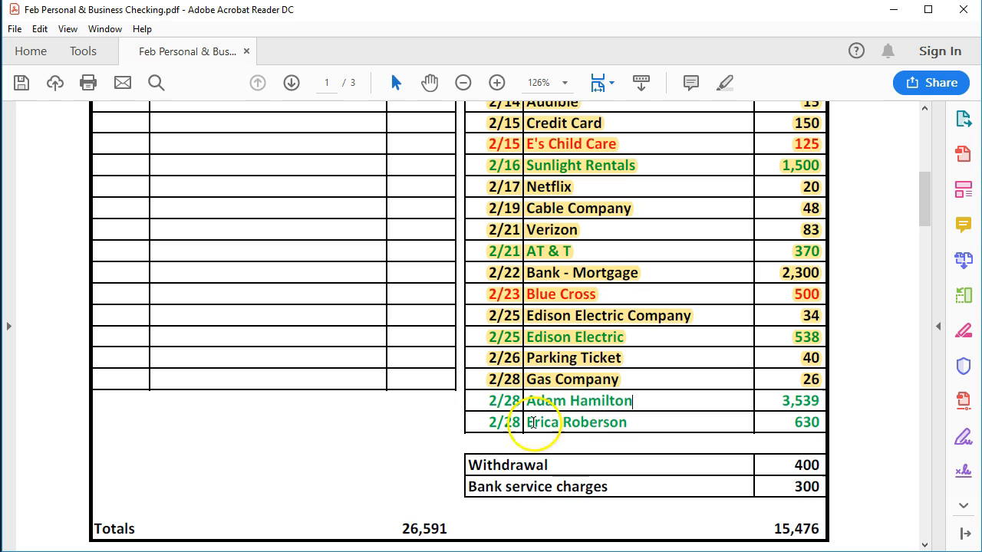
drag(496, 402, 816, 406)
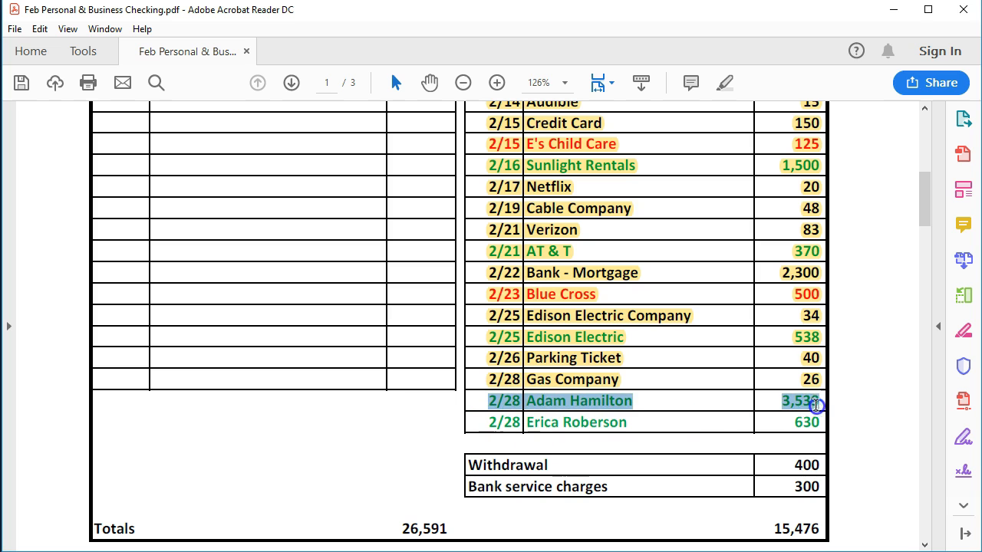
right_click(817, 406)
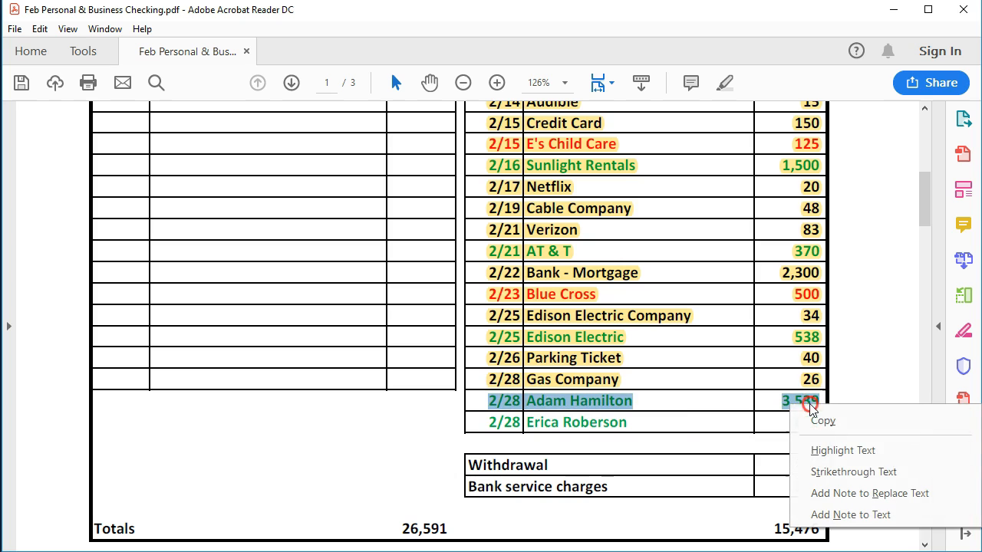
click(827, 446)
click(652, 425)
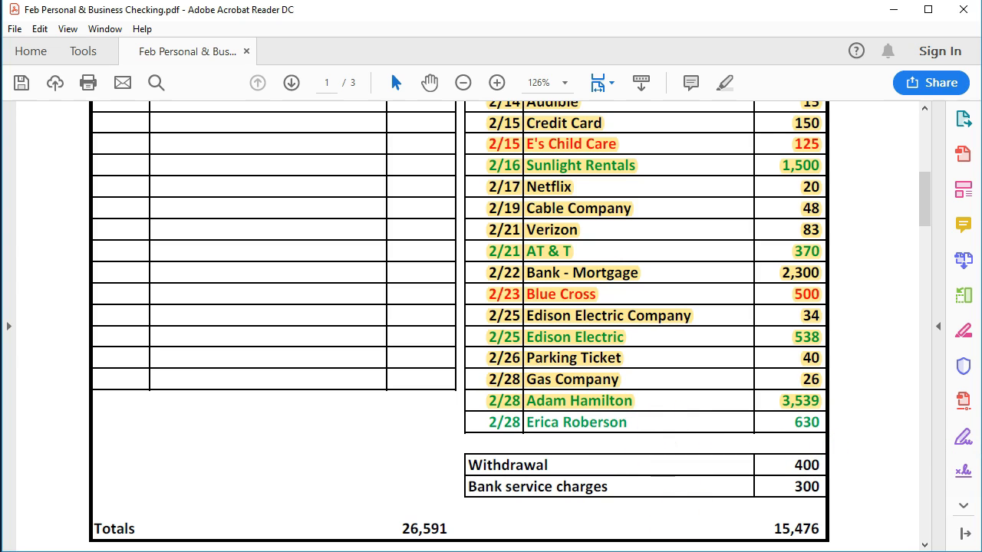
Step: Return to the QuickBooks register and start a 02/28/2020 entry numbered e for the statement's second 2/28 employee, dismissing the paycheck notice
key(alt+Tab)
key(Tab)
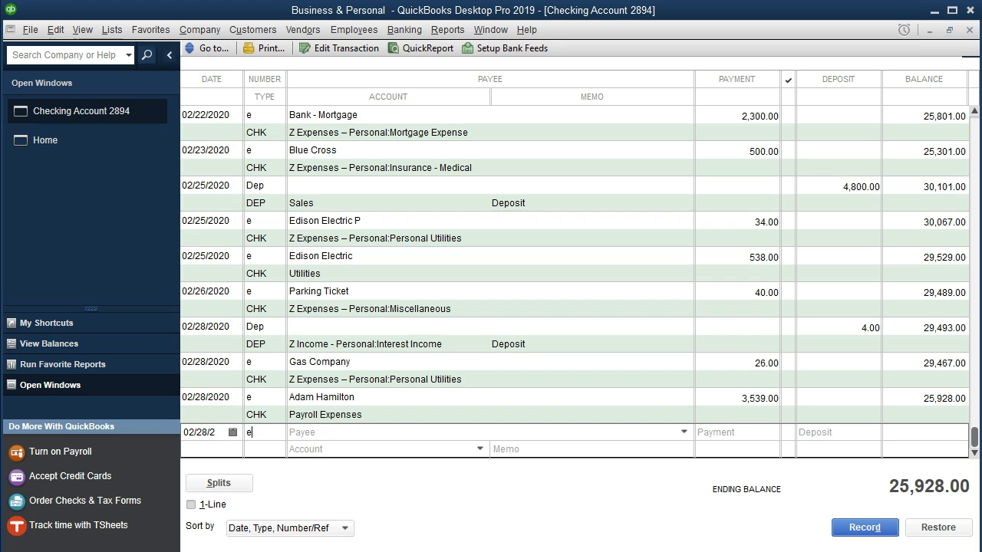
key(Tab)
text(Er)
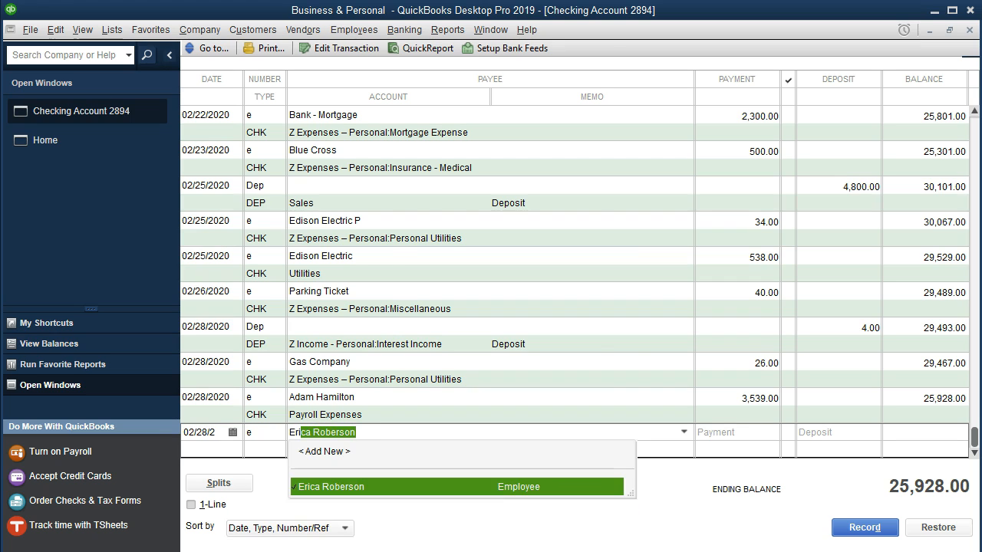
key(Tab)
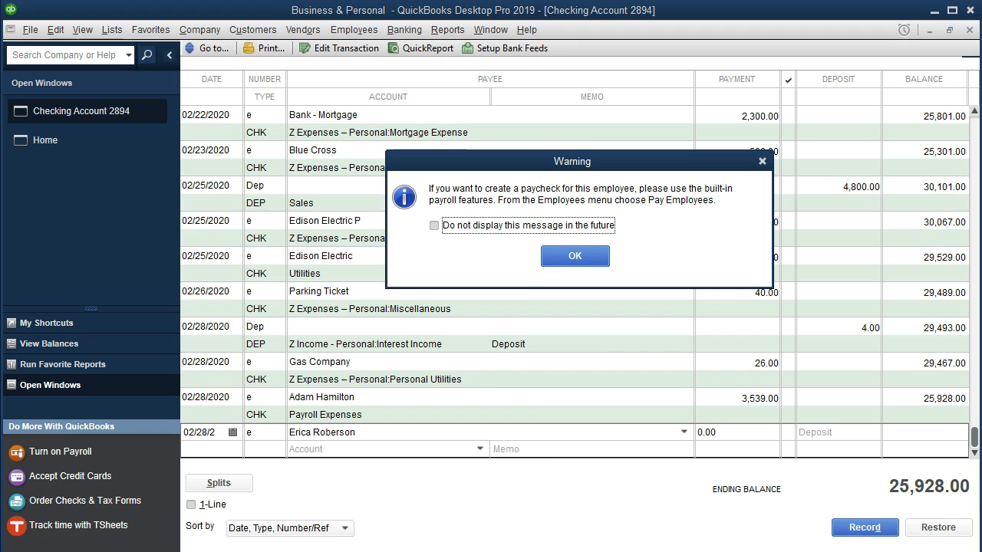
click(575, 256)
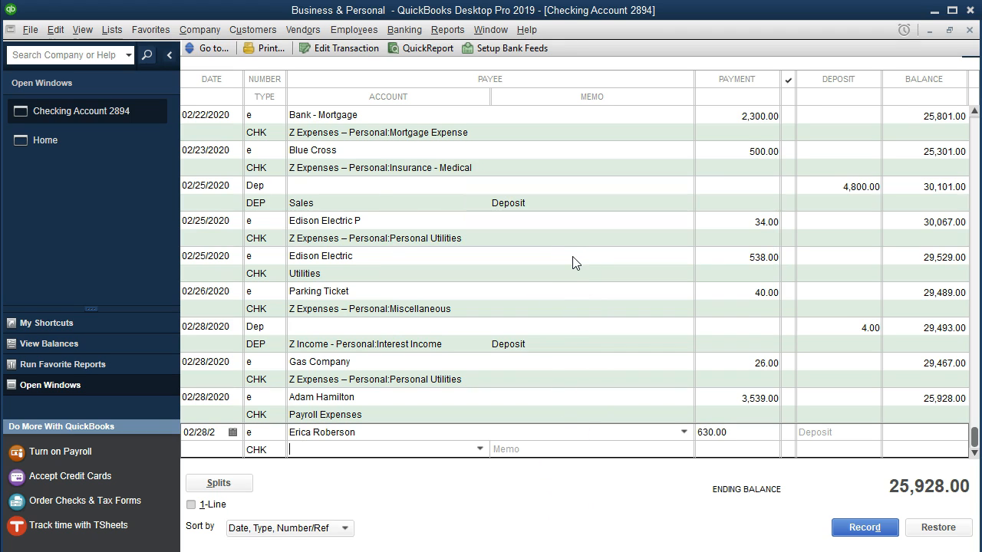
Step: Set the second employee's payment to 630 and record the entry under Payroll Expenses, accepting the future date
text(Payroll Expenses)
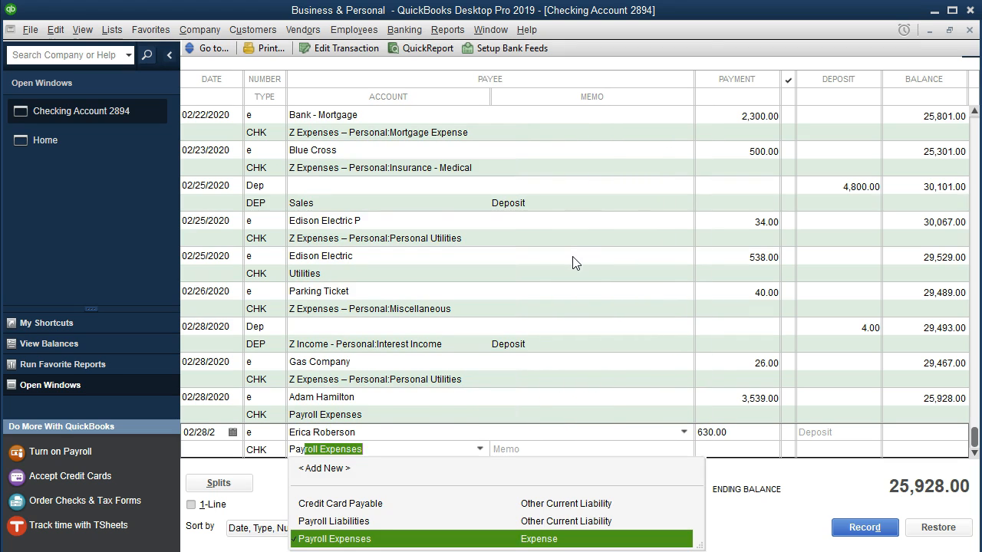
key(Tab)
key(Return)
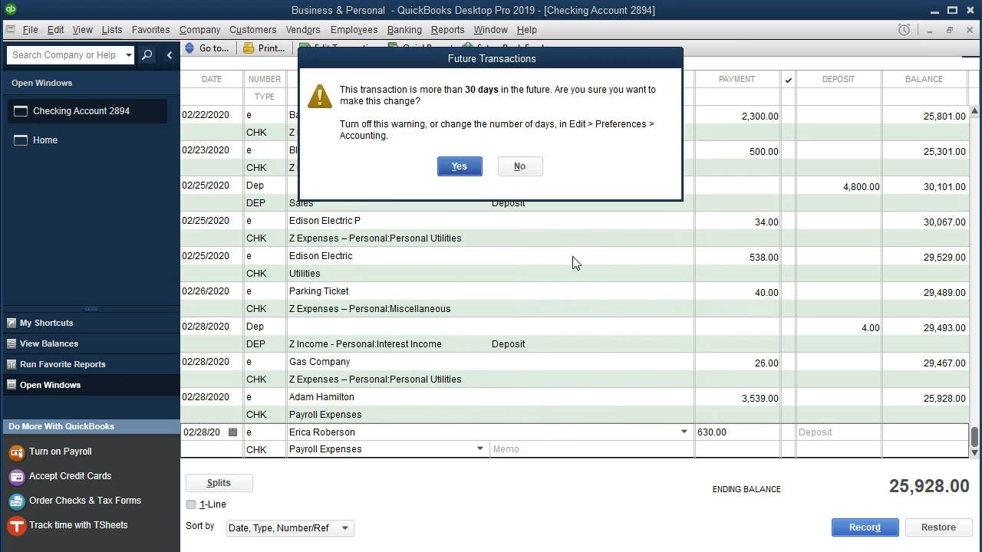
key(Return)
Step: Switch to the statement PDF in Acrobat Reader and highlight the second employee's 2/28 line, including the 630 amount
key(alt+Tab)
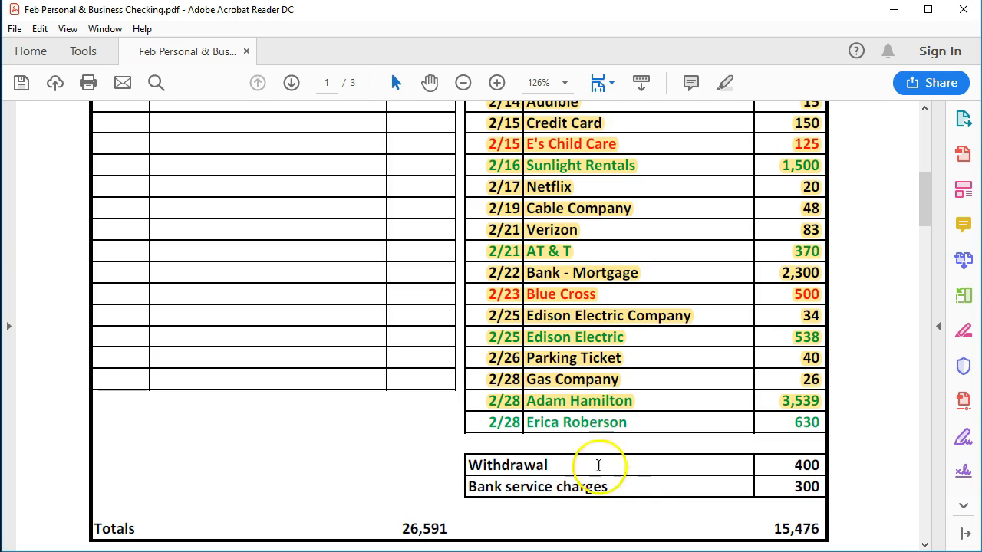
drag(452, 422, 807, 422)
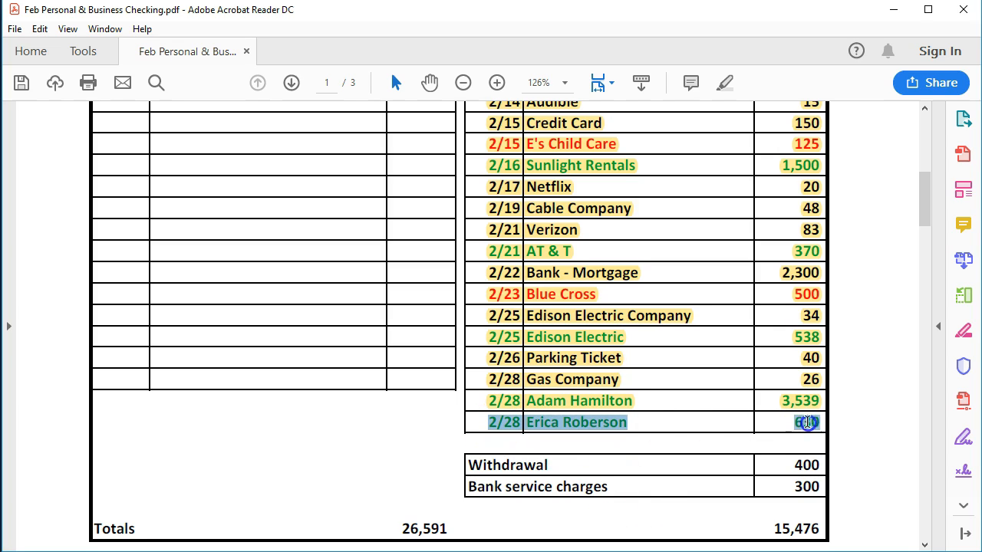
right_click(815, 427)
click(837, 468)
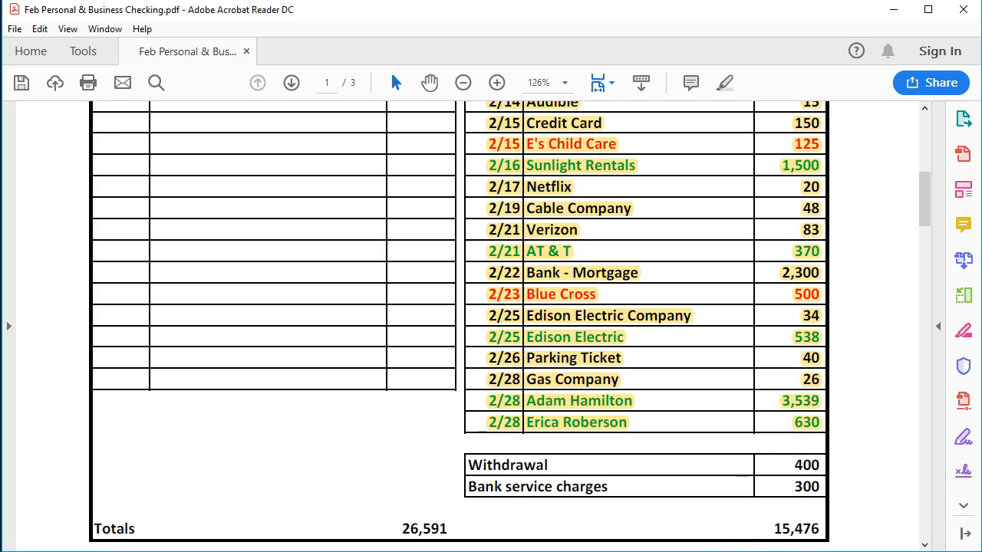
Step: Switch back to QuickBooks and open the Profit & Loss by Class report
key(alt+Tab)
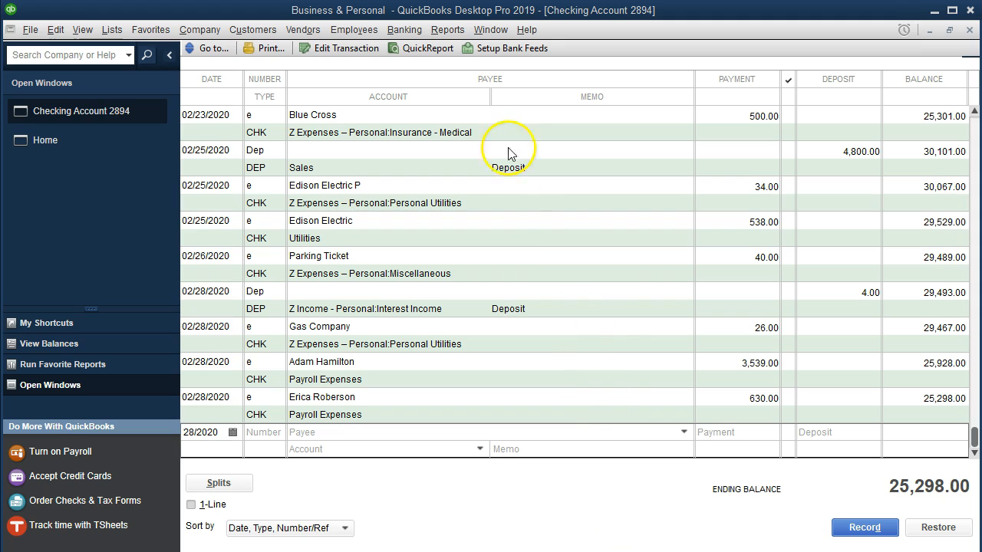
click(448, 31)
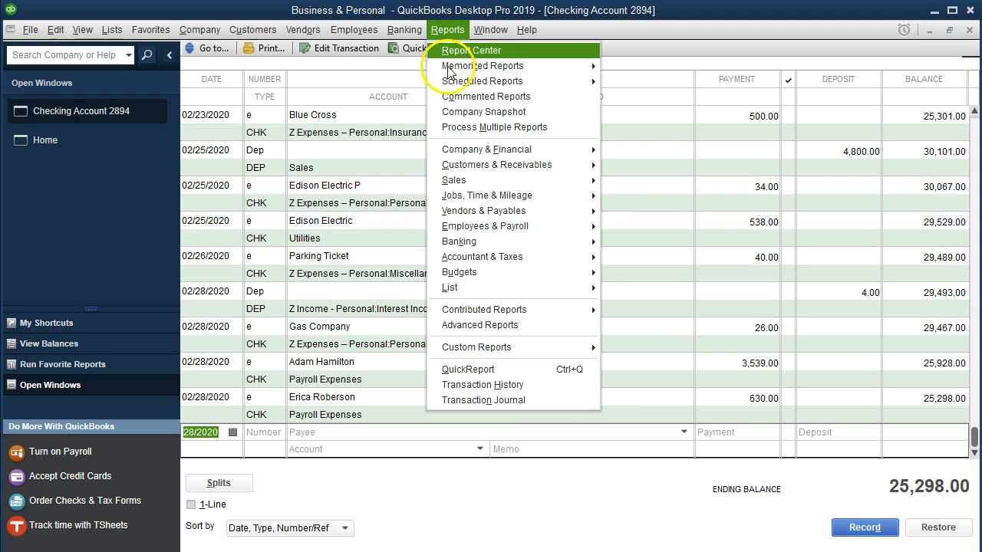
click(580, 151)
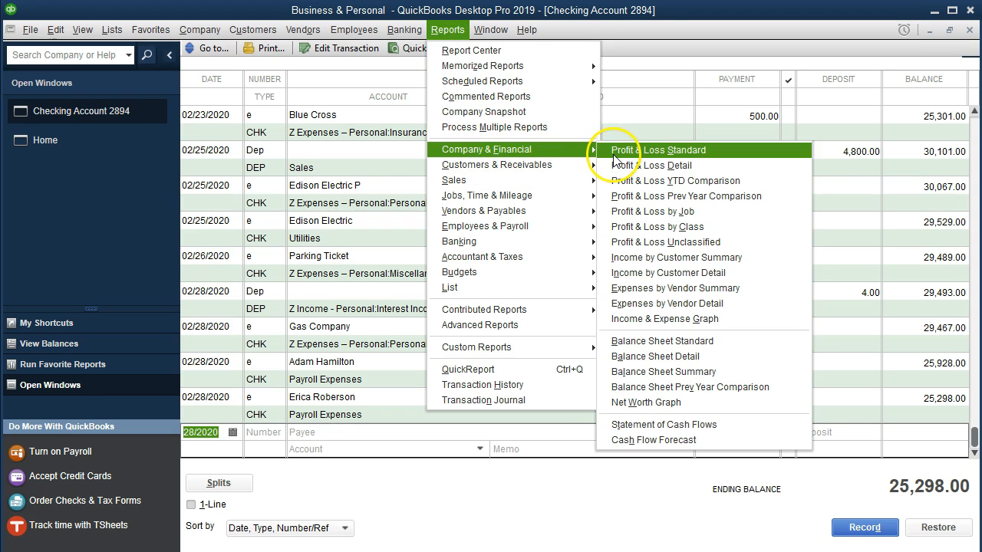
click(720, 234)
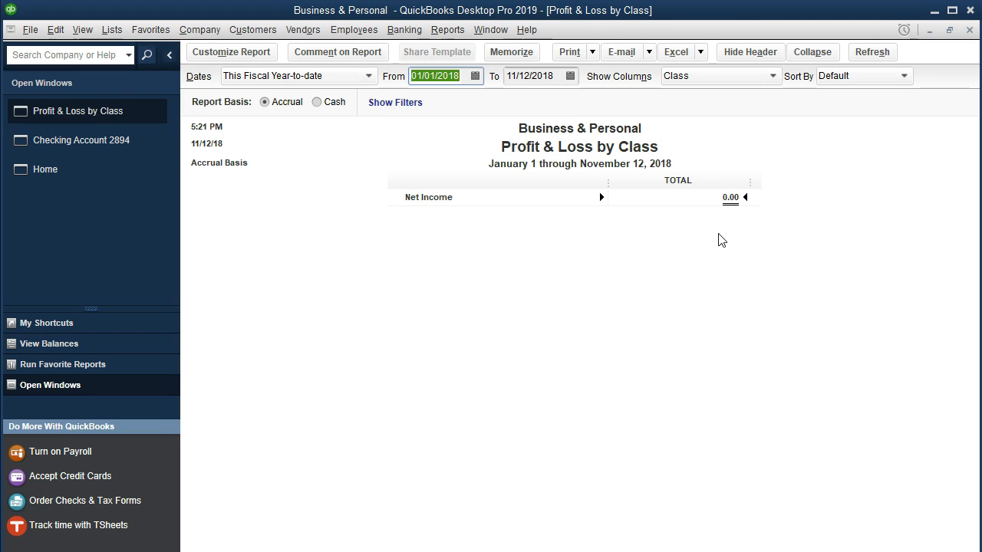
Step: Set the Profit & Loss by Class report's date range from 02/01/2020 to 02/29/2020
text(020120)
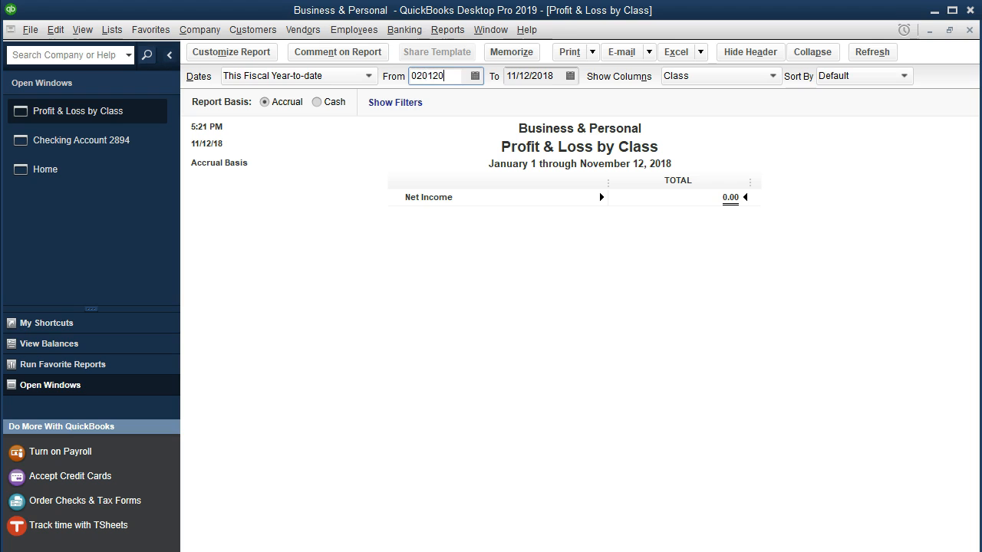
key(Tab)
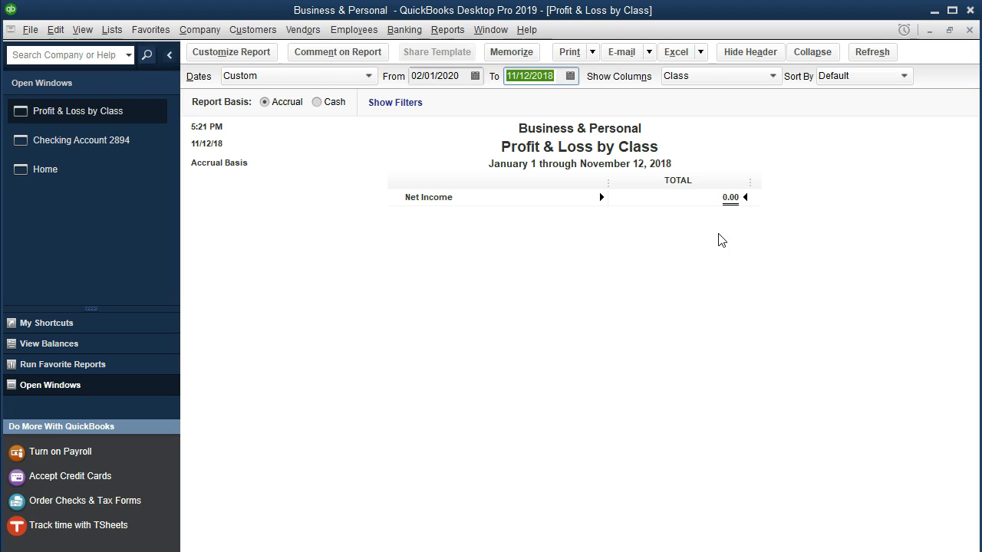
text(02292020)
key(Tab)
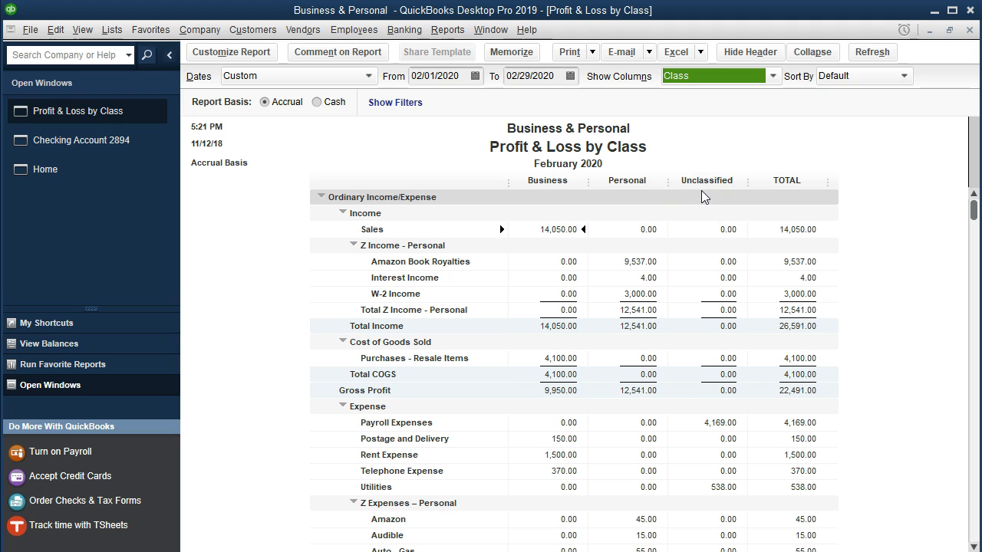
Step: Examine the report's expense rows for Unclassified amounts, collapsing and re-expanding the Z Expenses – Personal group
scroll(702, 190, down, 4)
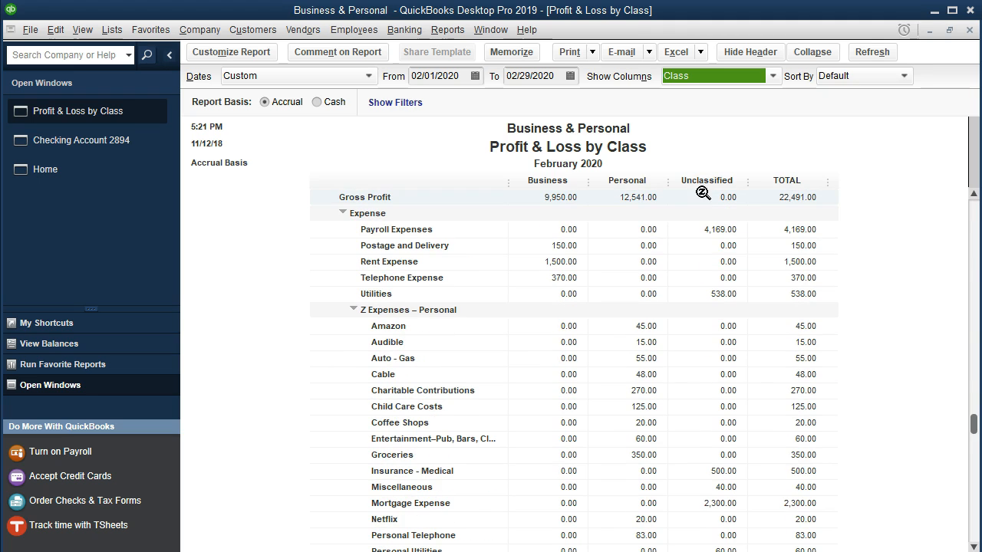
scroll(595, 332, down, 1)
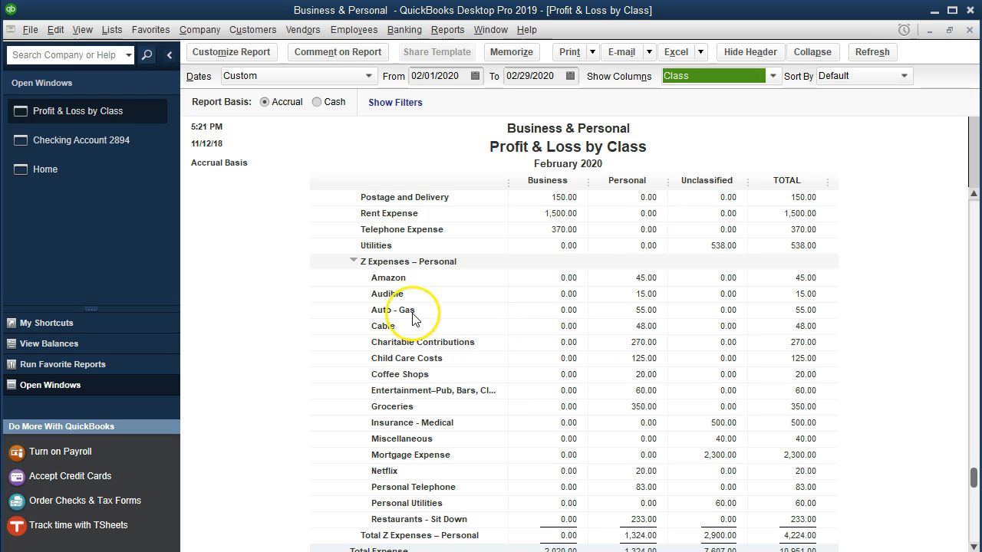
click(354, 261)
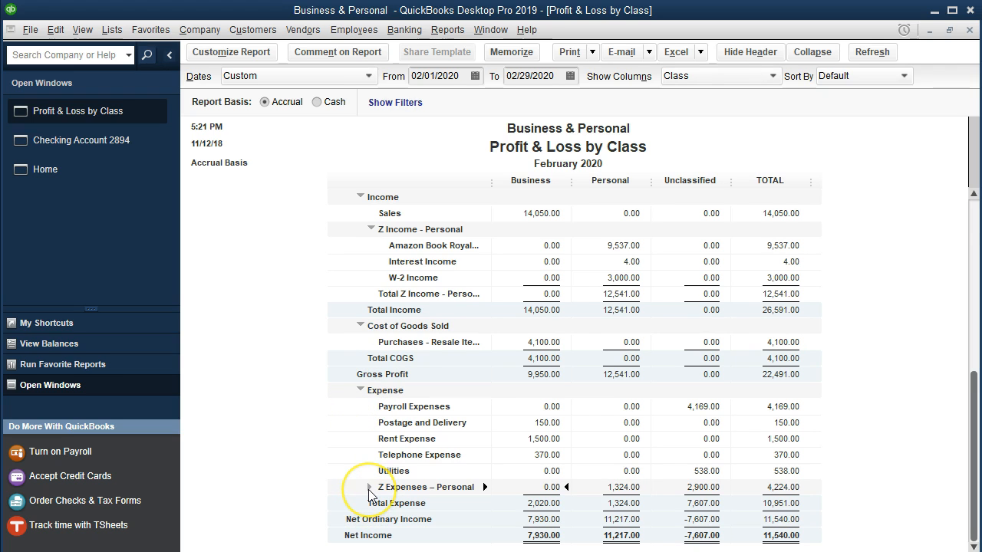
click(369, 488)
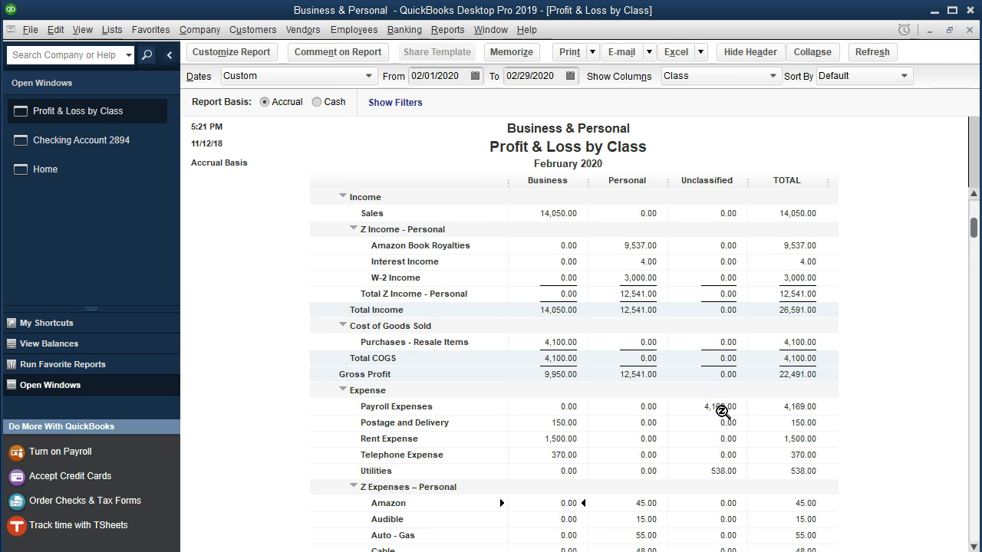
click(731, 471)
click(728, 407)
scroll(730, 412, down, 2)
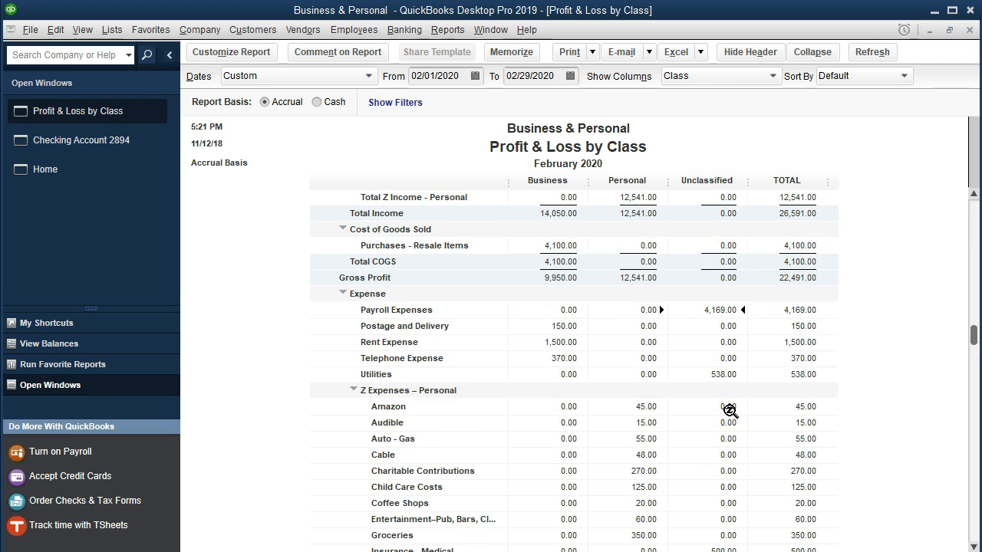
Step: Drill into the unclassified Payroll Expenses, assign the Business class to the 3,539.00 check and save it, accepting the future date
click(722, 308)
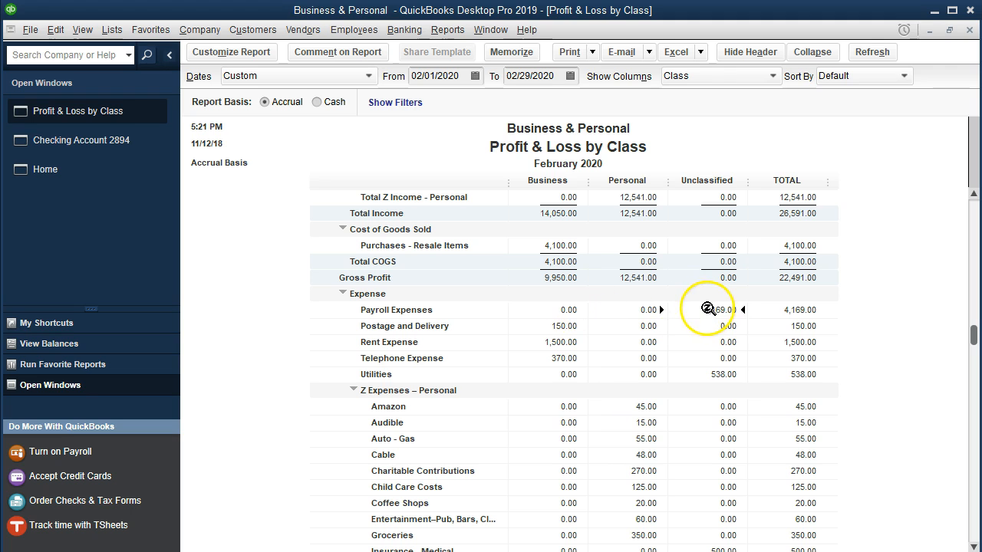
double_click(696, 310)
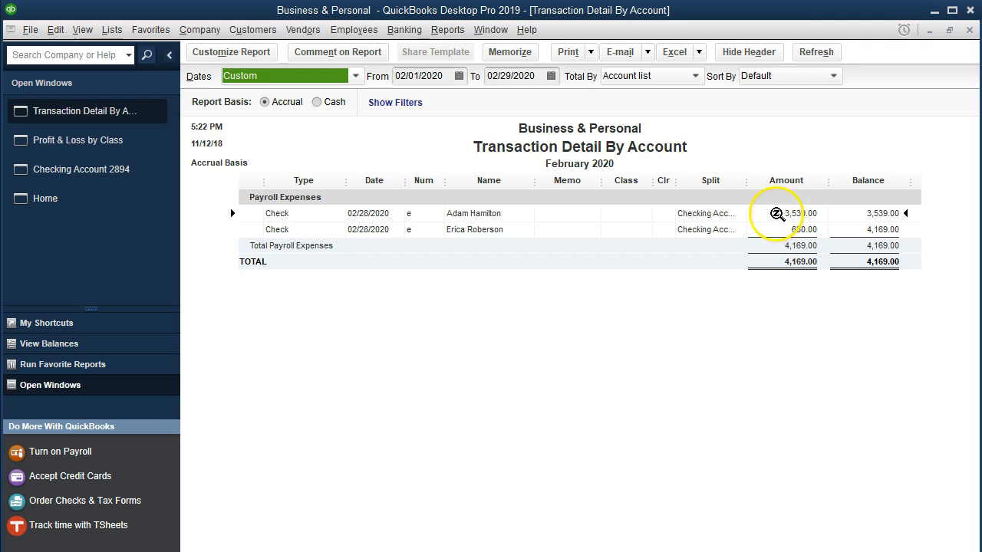
double_click(771, 215)
click(907, 403)
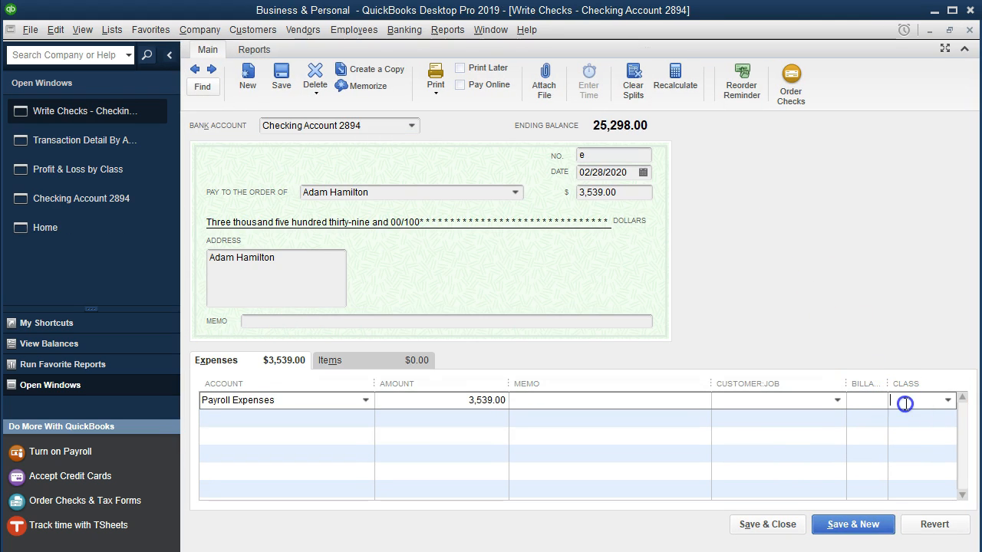
click(912, 404)
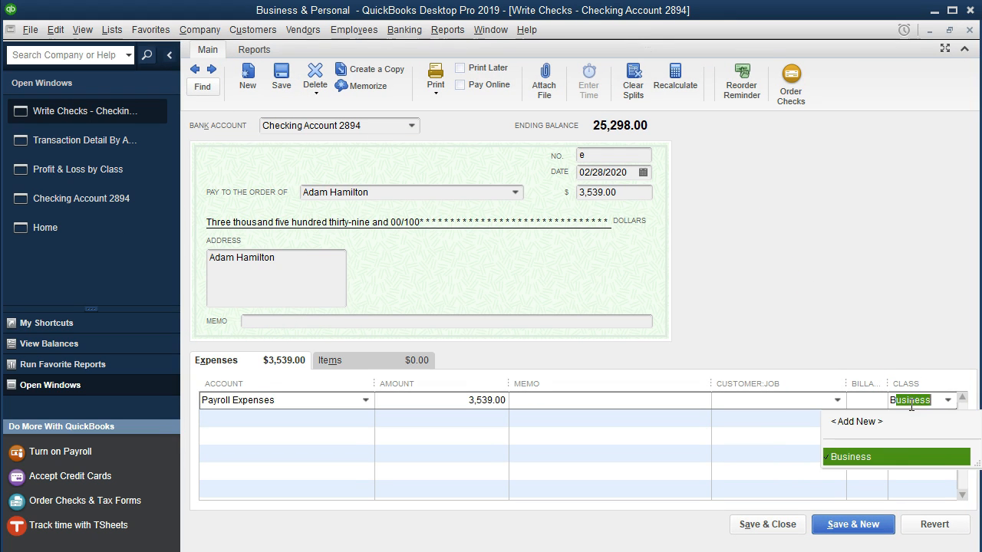
click(876, 455)
click(798, 522)
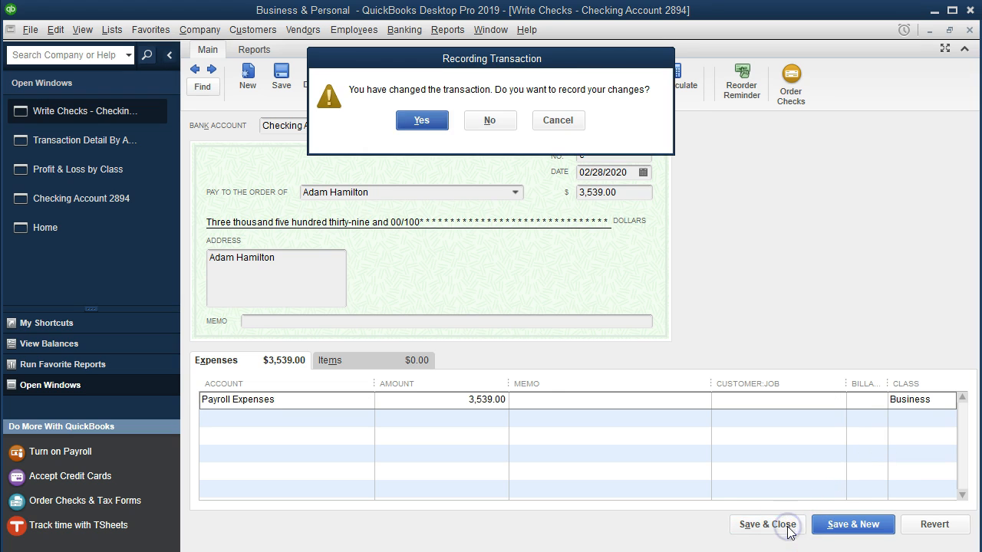
click(422, 121)
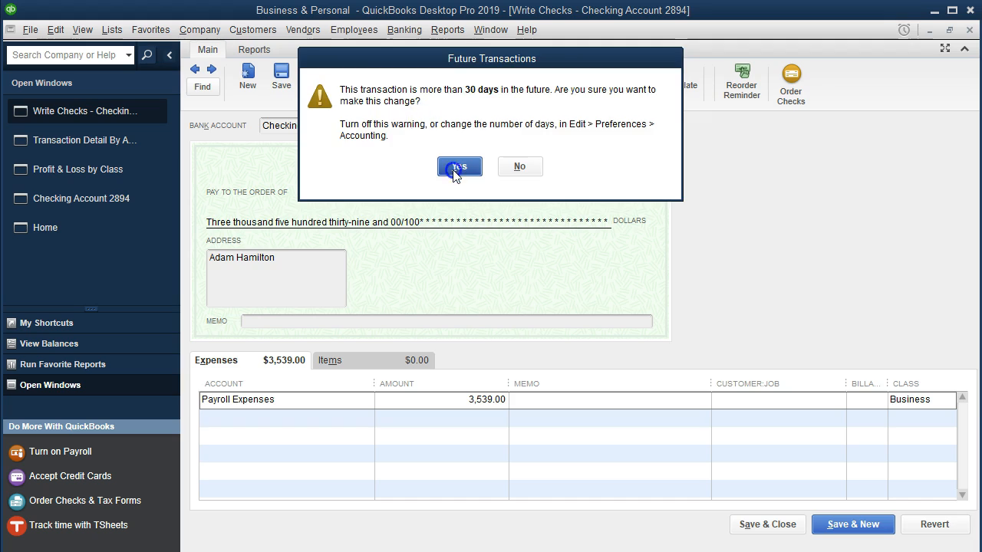
click(456, 164)
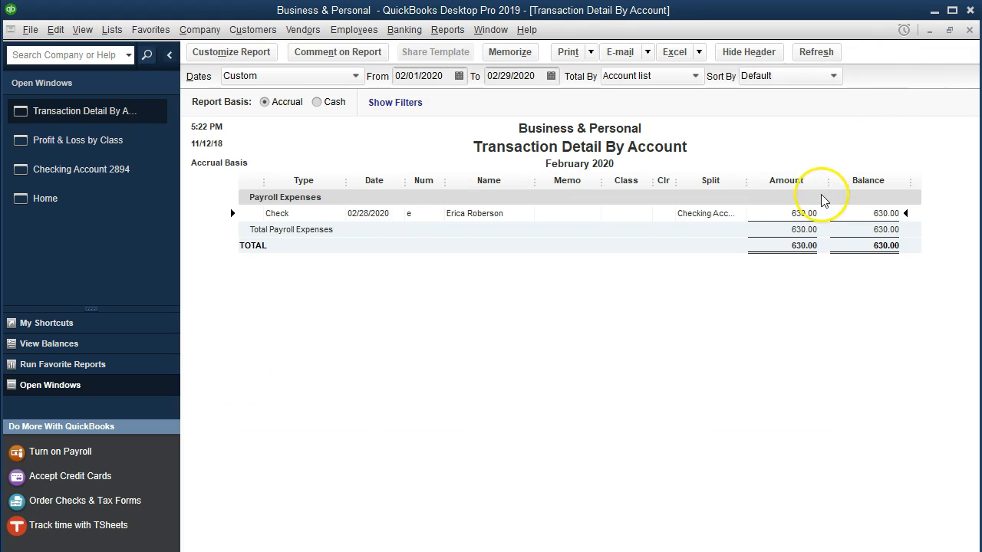
Step: Assign the Business class to the 630.00 payroll check, save it with the future date accepted, and close the transaction detail report
double_click(788, 212)
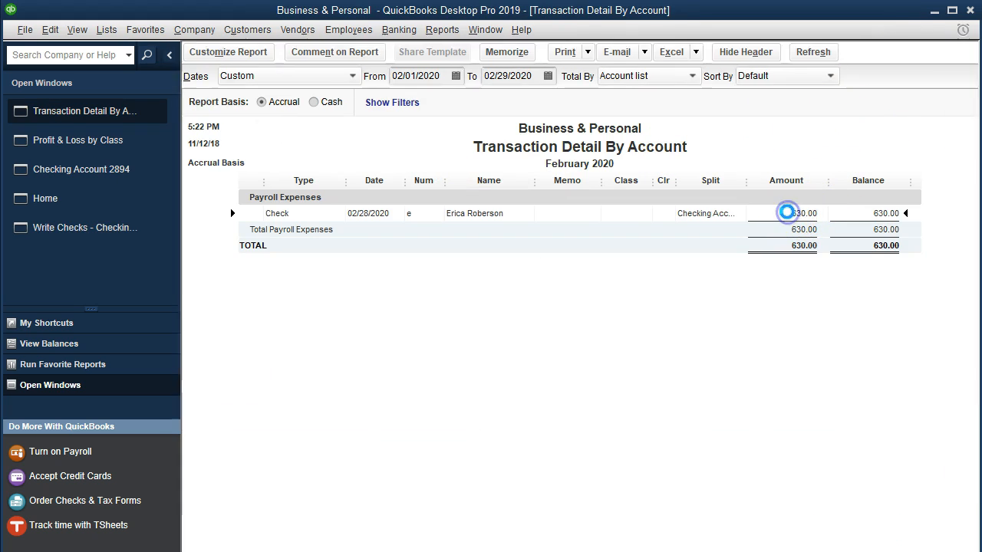
click(919, 402)
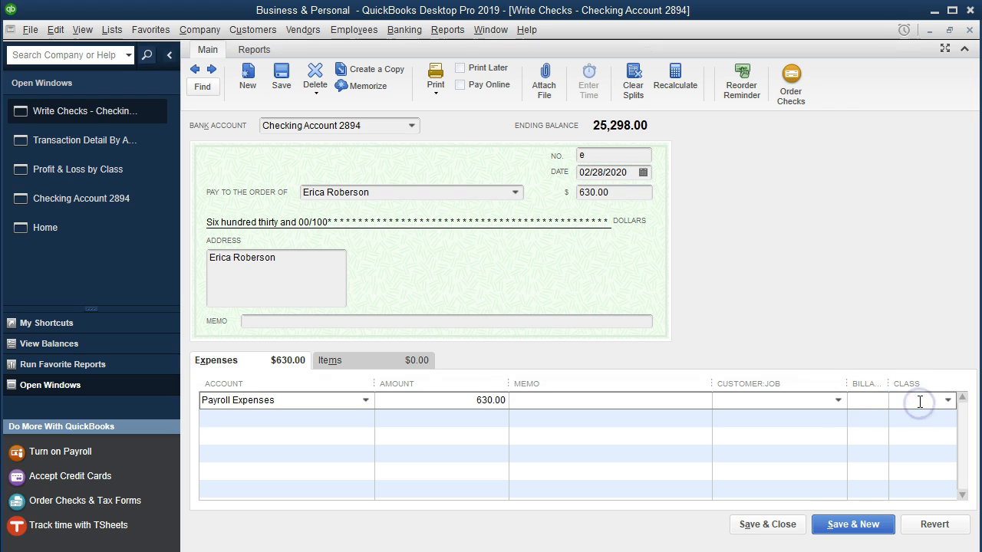
text(B)
click(867, 456)
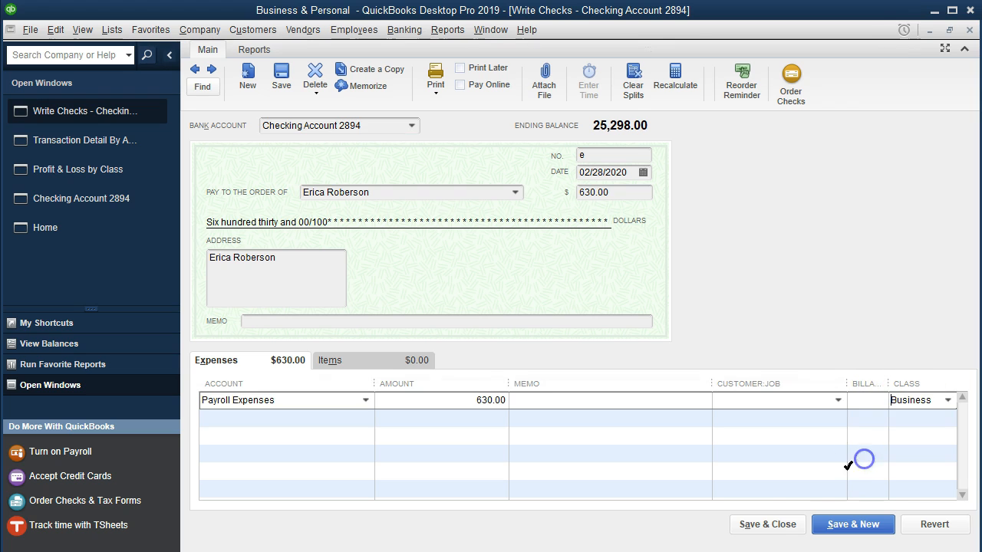
click(768, 525)
click(424, 121)
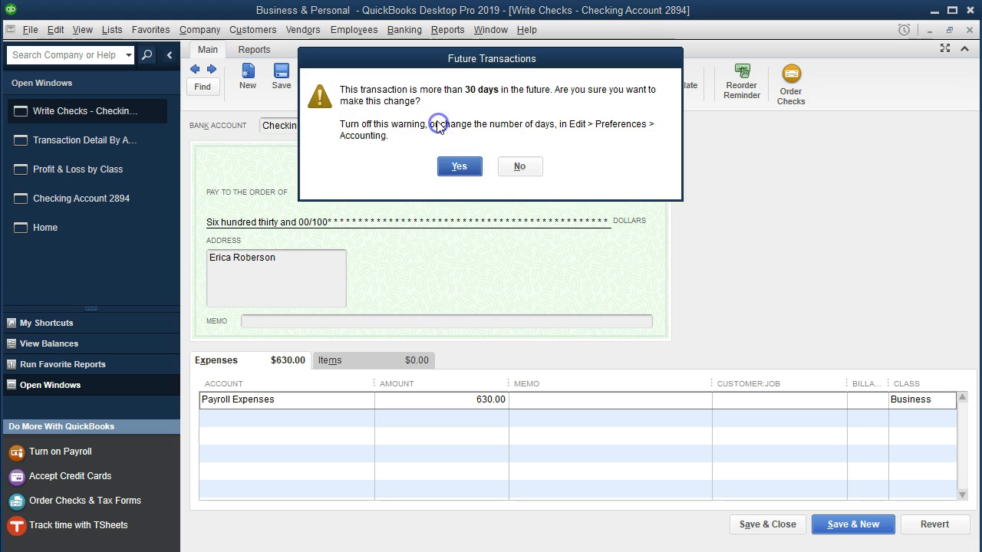
click(463, 167)
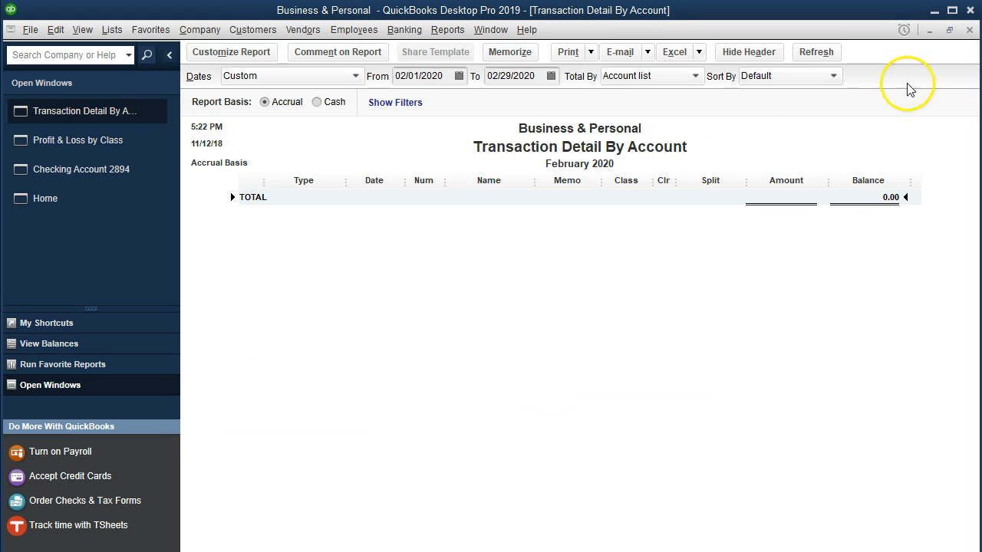
click(969, 29)
Step: Drill into the unclassified Utilities amount, assign the Business class to the Edison Electric check, save it, and close the detail report
click(726, 375)
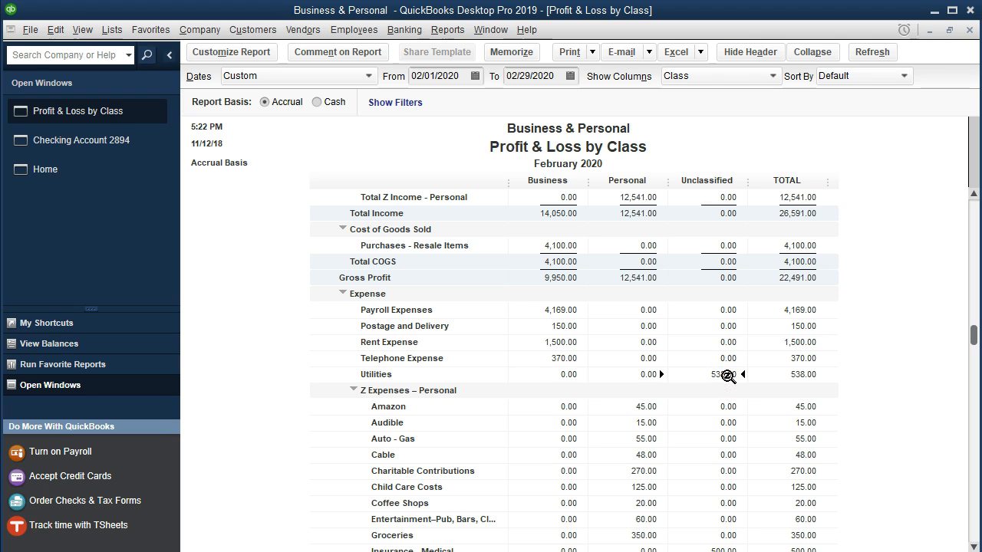
double_click(728, 375)
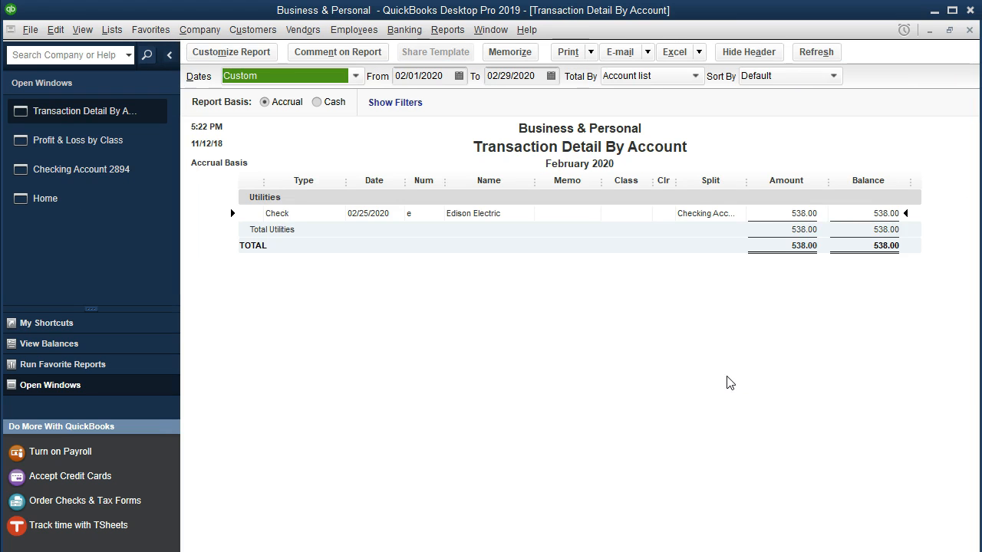
double_click(795, 216)
click(909, 402)
text(Business)
click(877, 454)
click(777, 524)
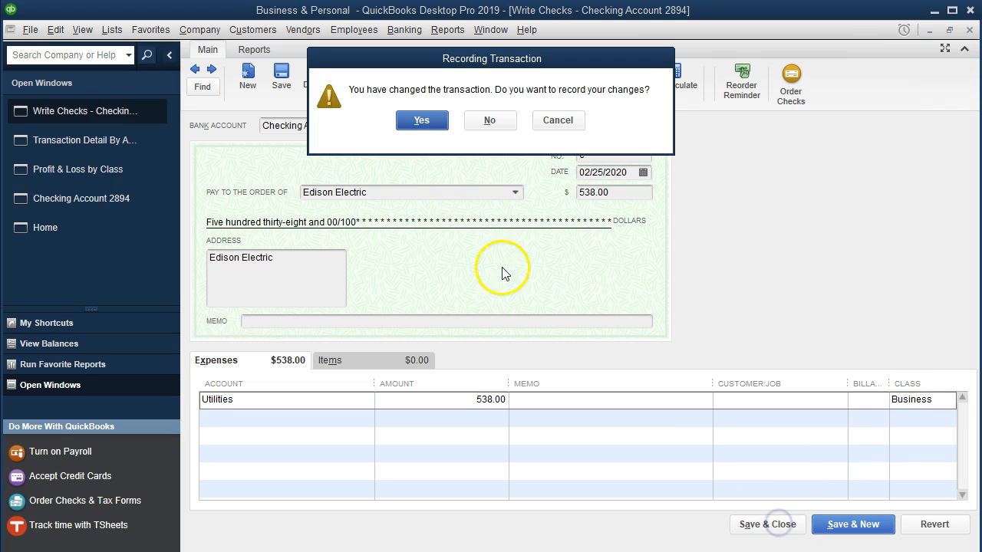
click(423, 122)
click(460, 167)
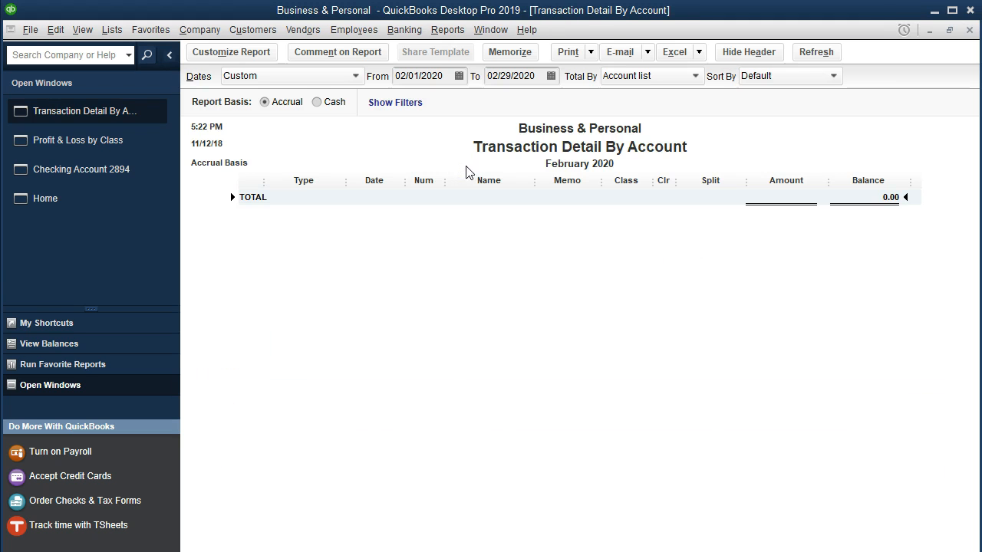
click(969, 29)
Step: Drill into the unclassified Insurance - Medical amount, assign the Personal class to the Blue Cross check, save it, and close the detail report
scroll(890, 253, down, 3)
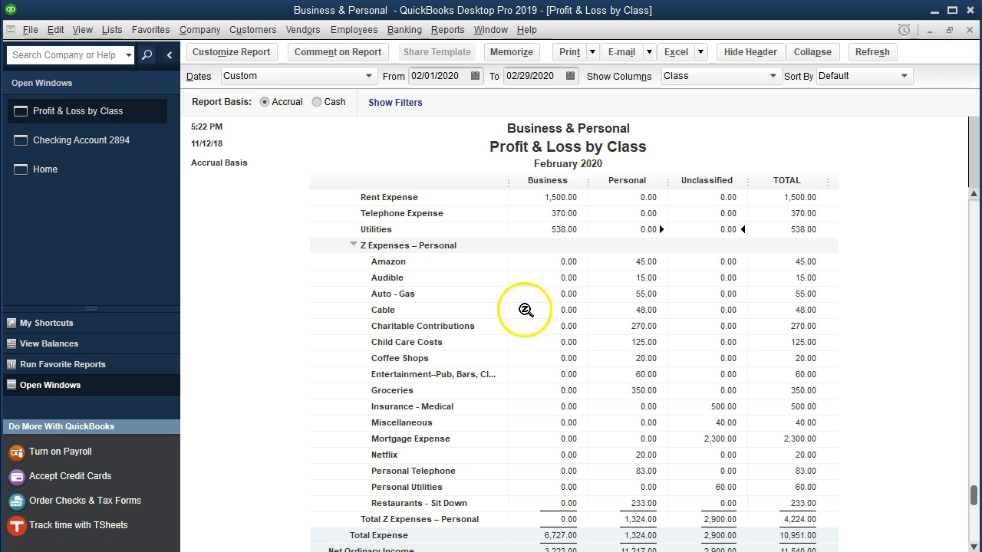
click(704, 408)
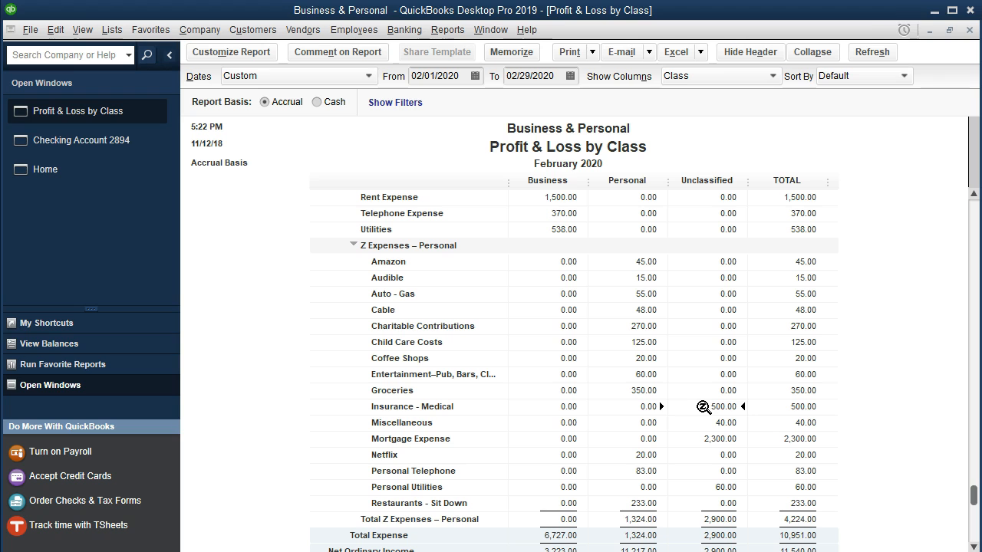
double_click(703, 408)
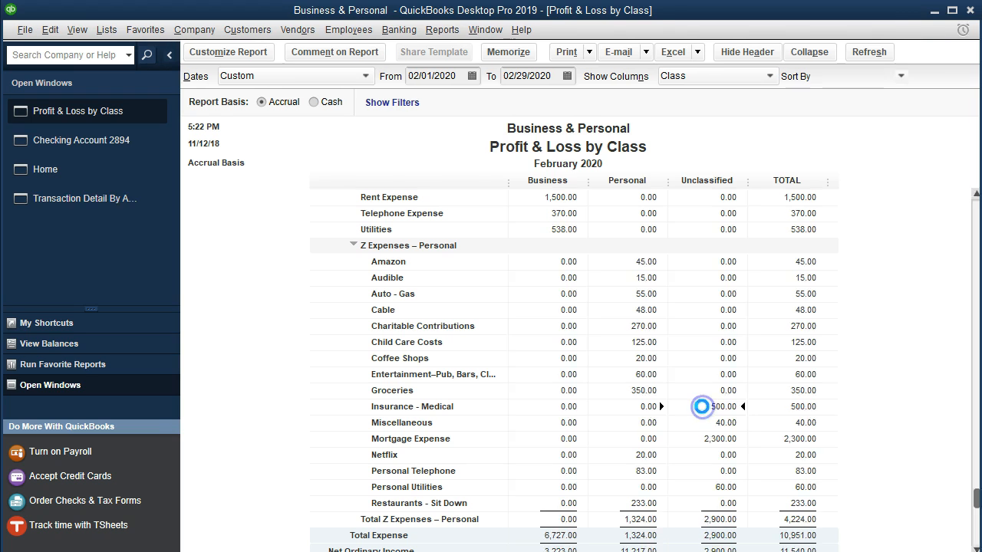
double_click(780, 228)
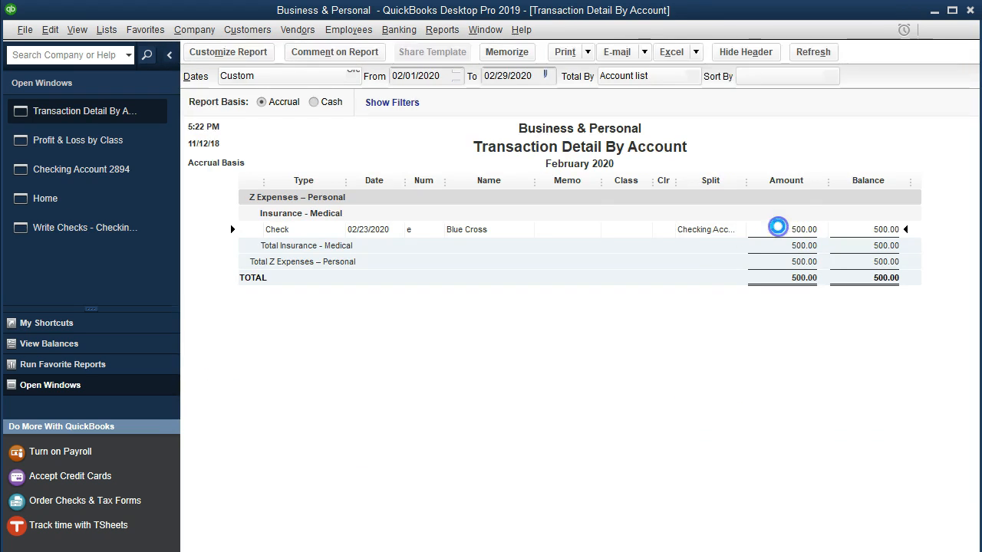
click(936, 402)
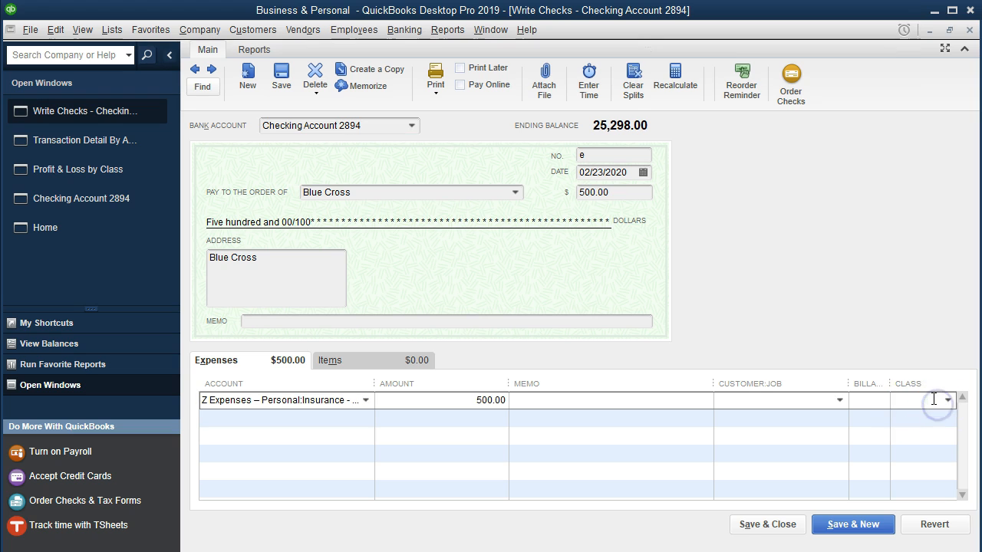
click(948, 400)
click(867, 456)
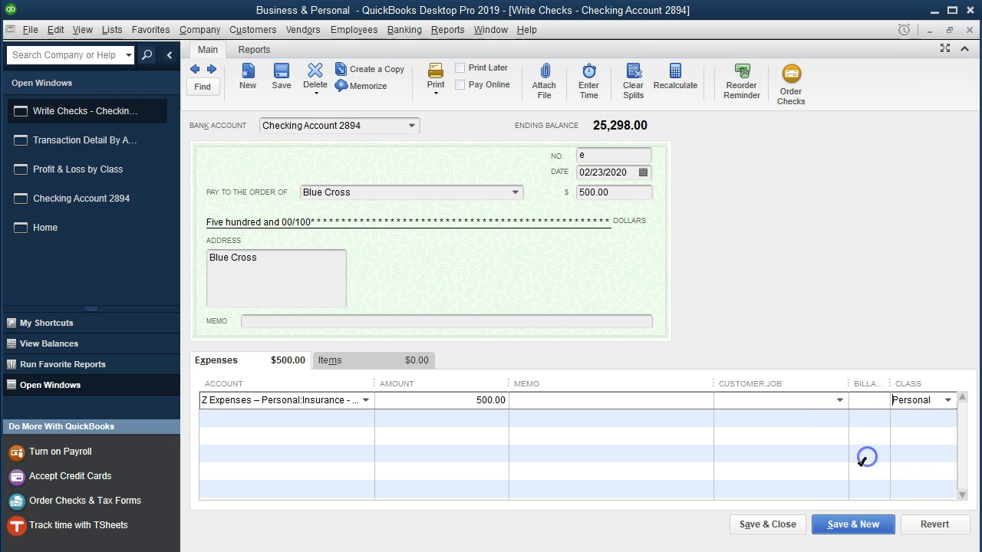
click(769, 526)
click(426, 121)
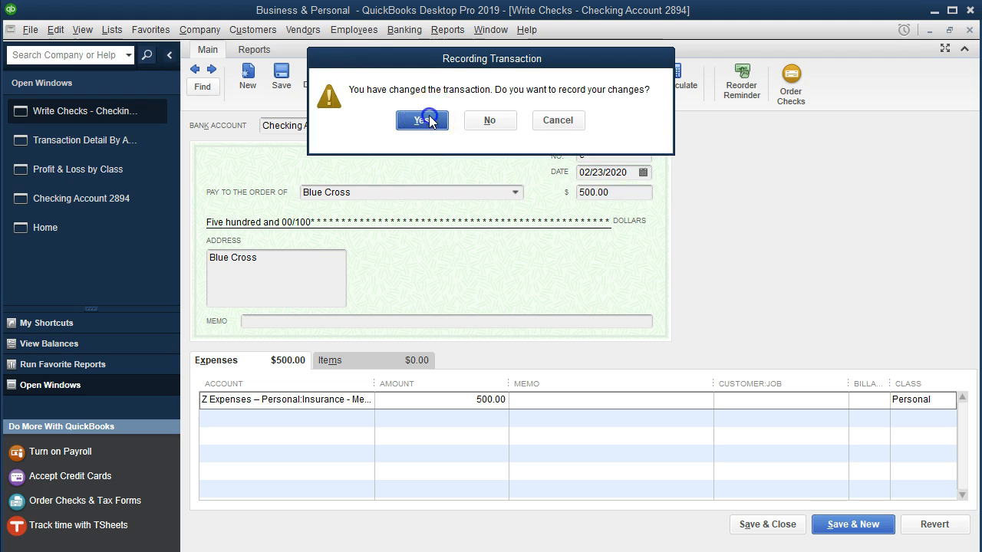
click(461, 167)
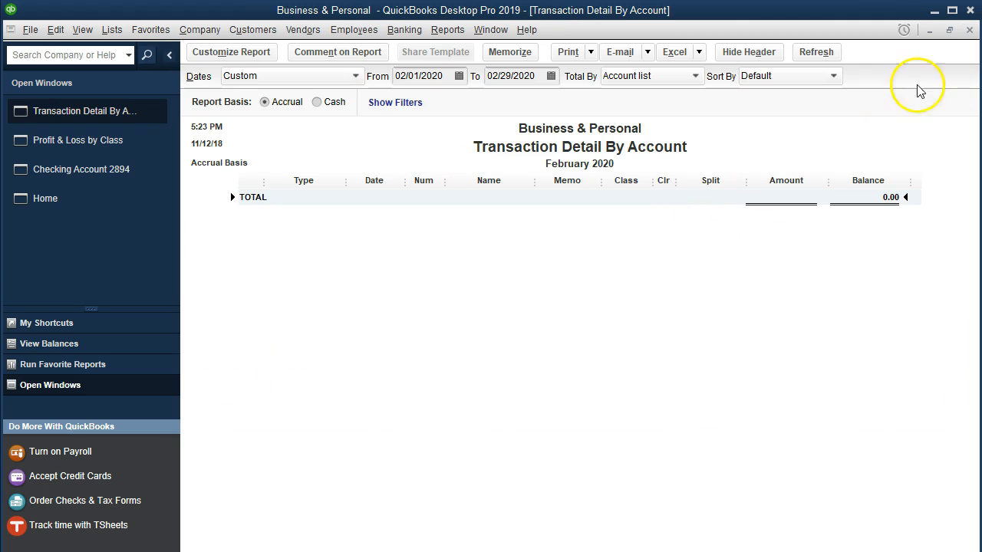
click(970, 31)
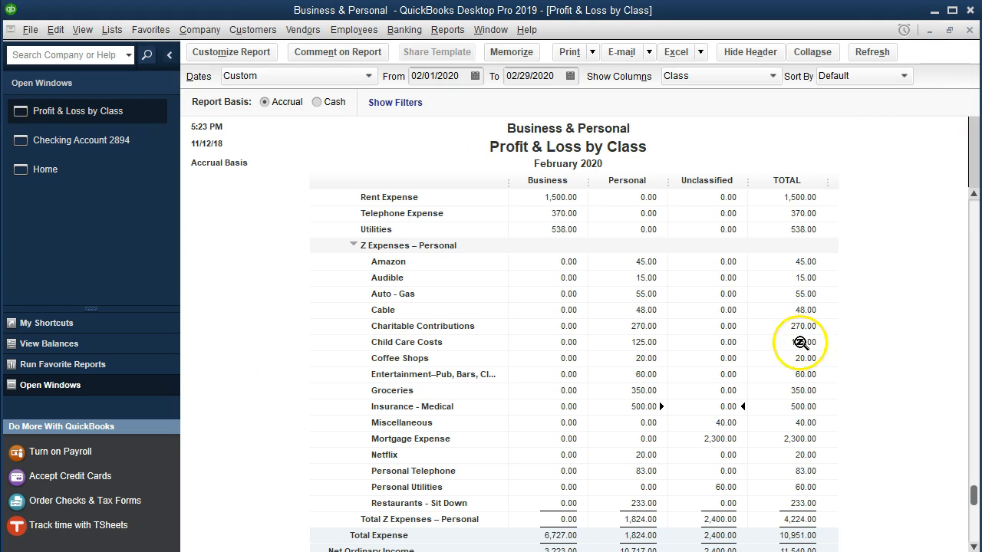
Step: Drill into the unclassified Miscellaneous amount, assign the Personal class to the Parking Ticket check, save it, and close the detail report
double_click(716, 425)
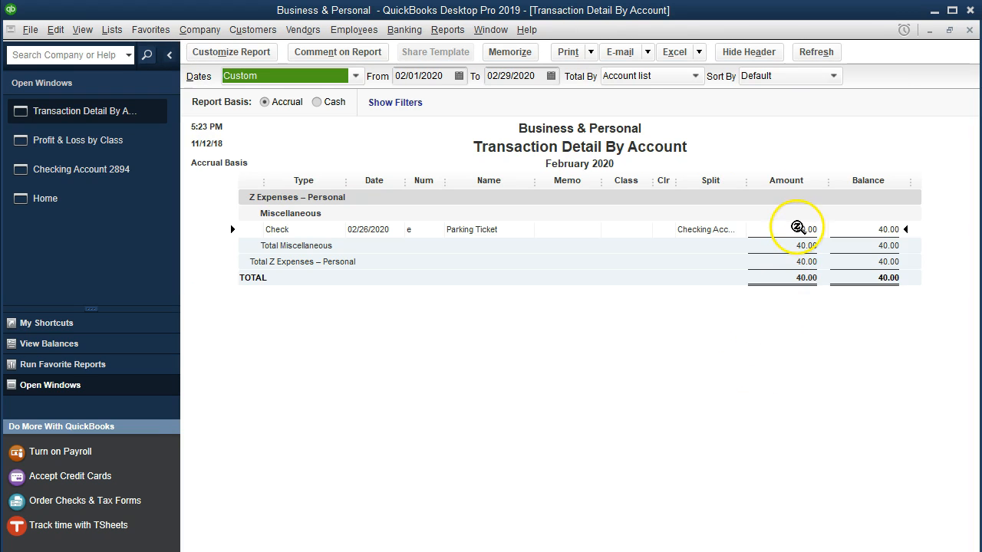
double_click(794, 230)
click(902, 401)
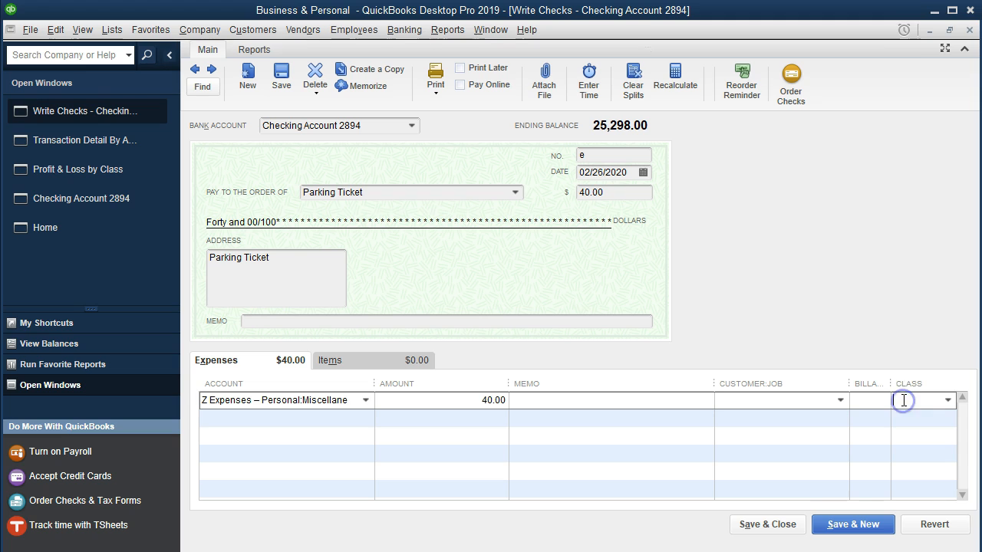
text(Personal)
click(866, 456)
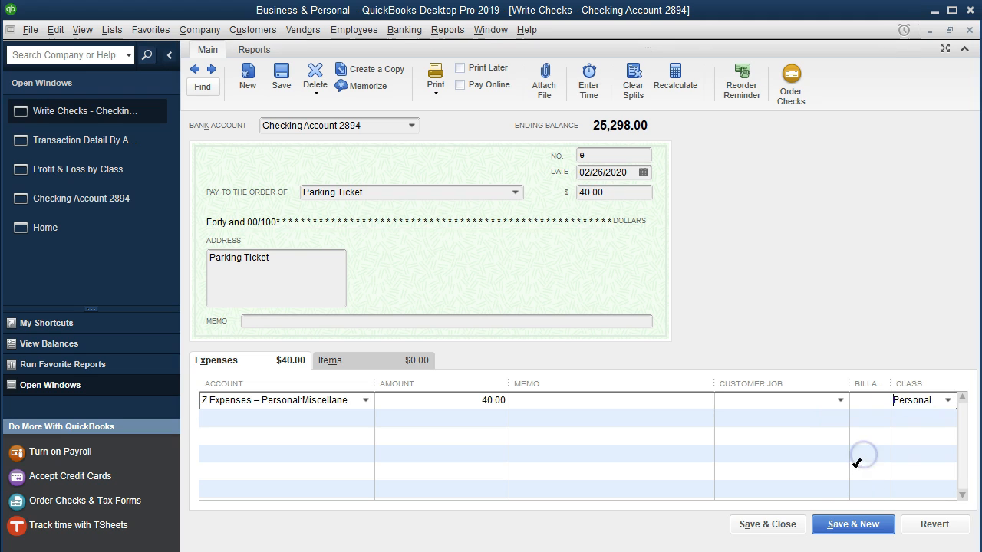
click(770, 525)
click(437, 127)
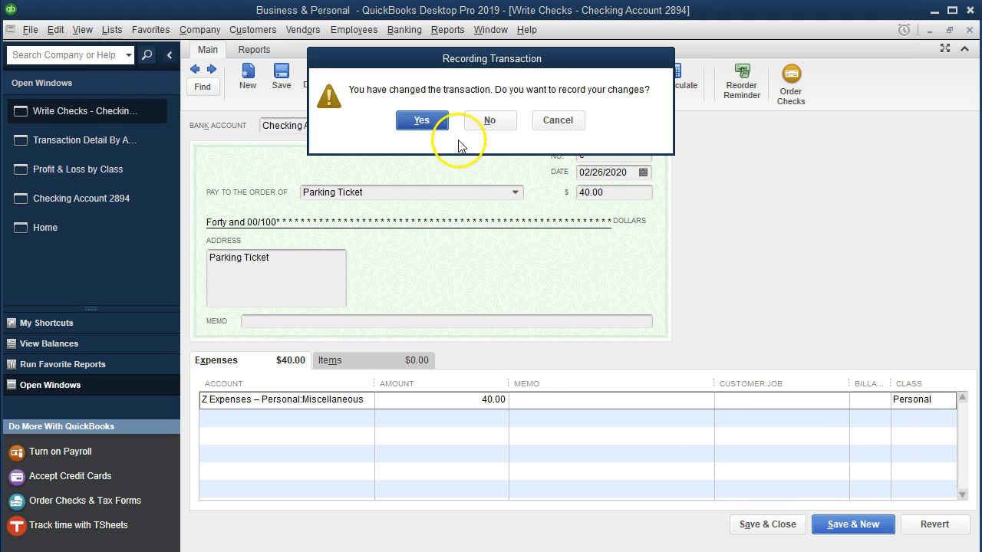
click(461, 166)
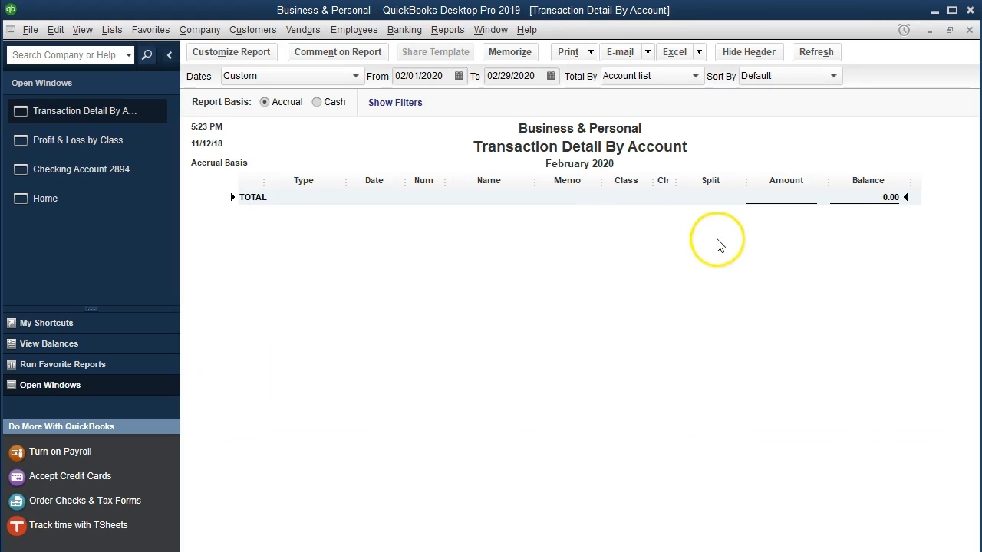
click(969, 30)
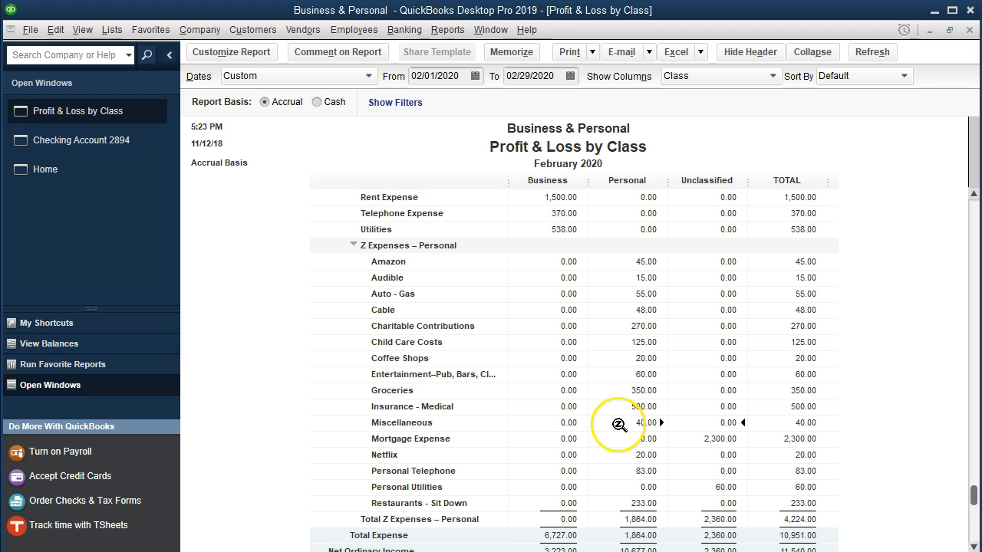
Step: Drill into the unclassified Mortgage Expense amount, assign the Personal class to the Bank - Mortgage check, save it, and close the detail report
double_click(705, 441)
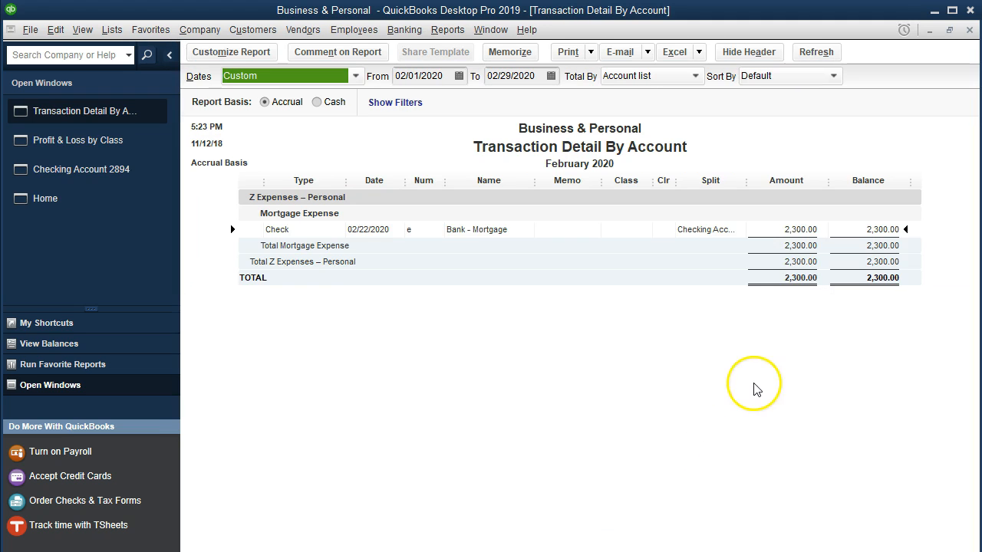
double_click(784, 228)
click(909, 397)
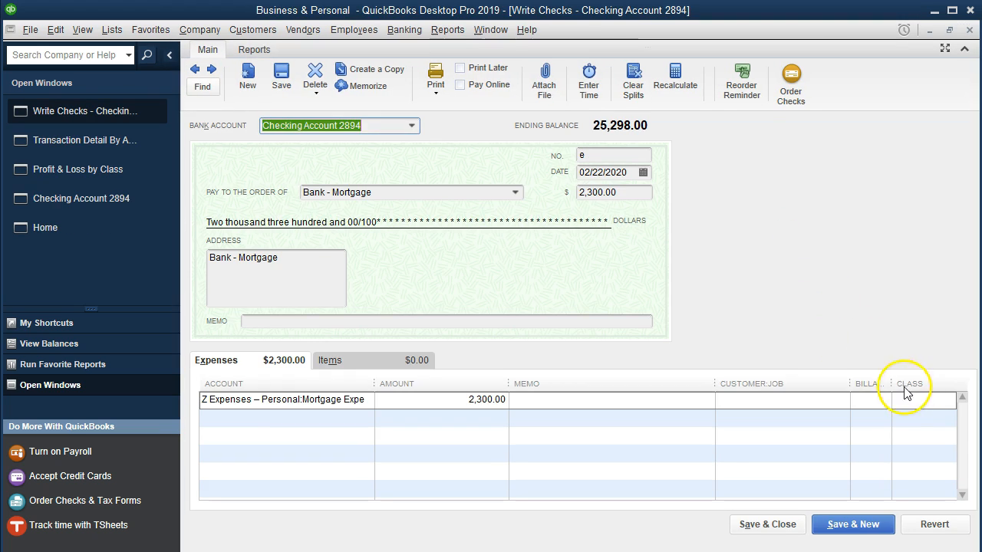
text(Personal)
click(870, 455)
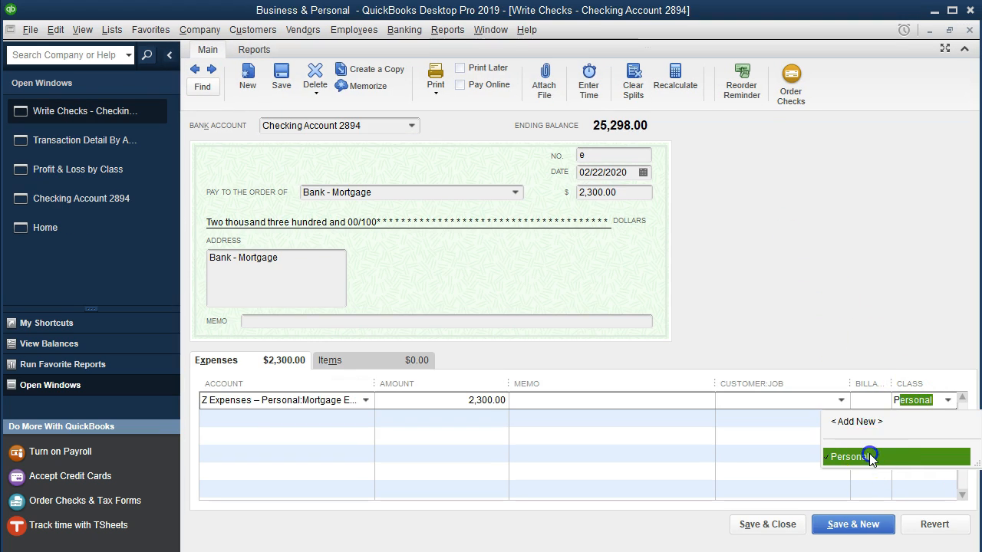
click(789, 524)
click(422, 120)
click(462, 168)
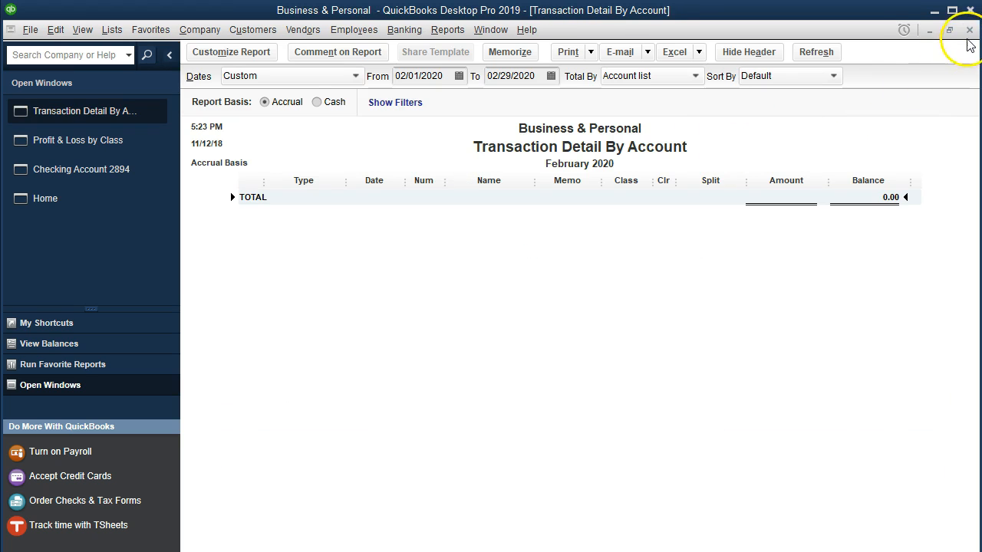
click(969, 29)
Step: Drill into the unclassified Personal Utilities amount, assign the Personal class to the Edison Electric P check, and save the change
click(724, 486)
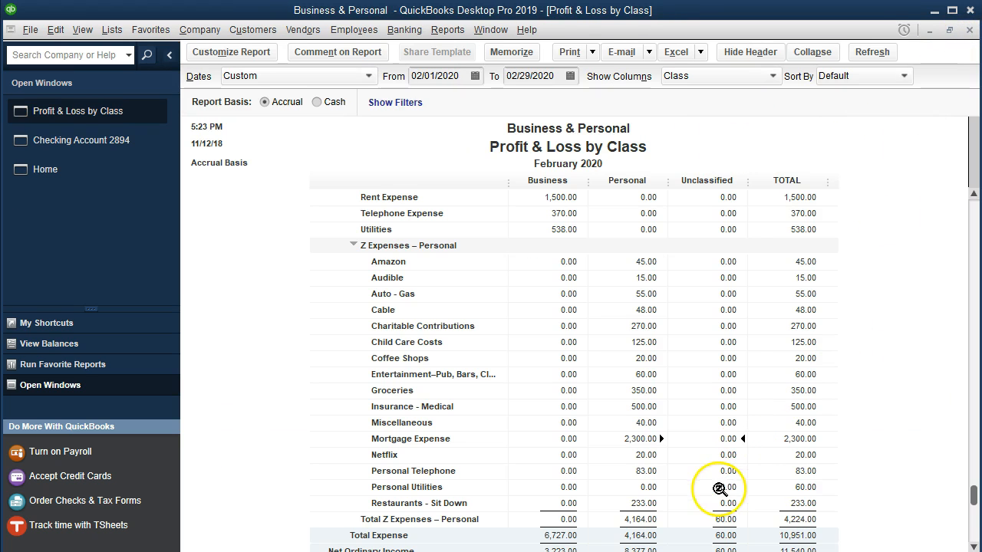
scroll(779, 453, down, 1)
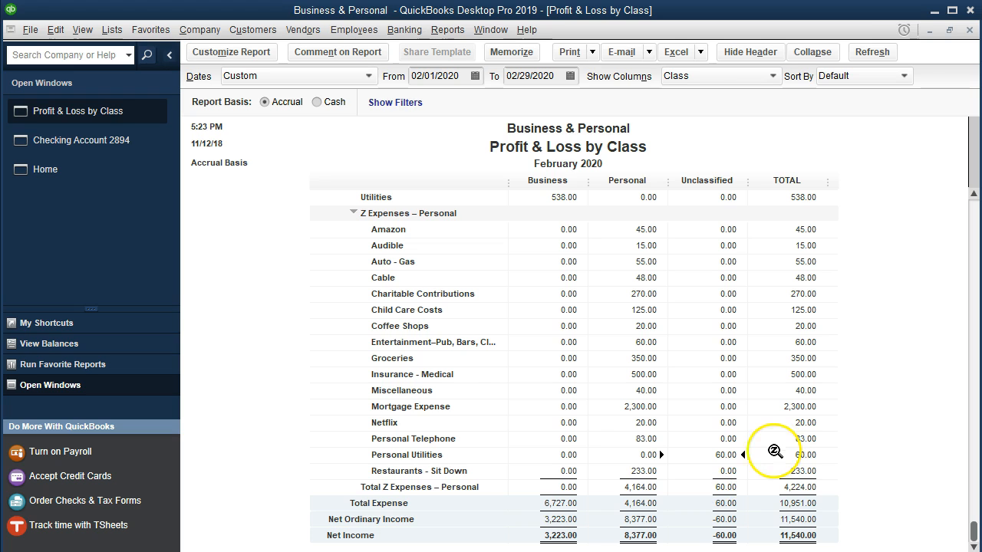
double_click(707, 457)
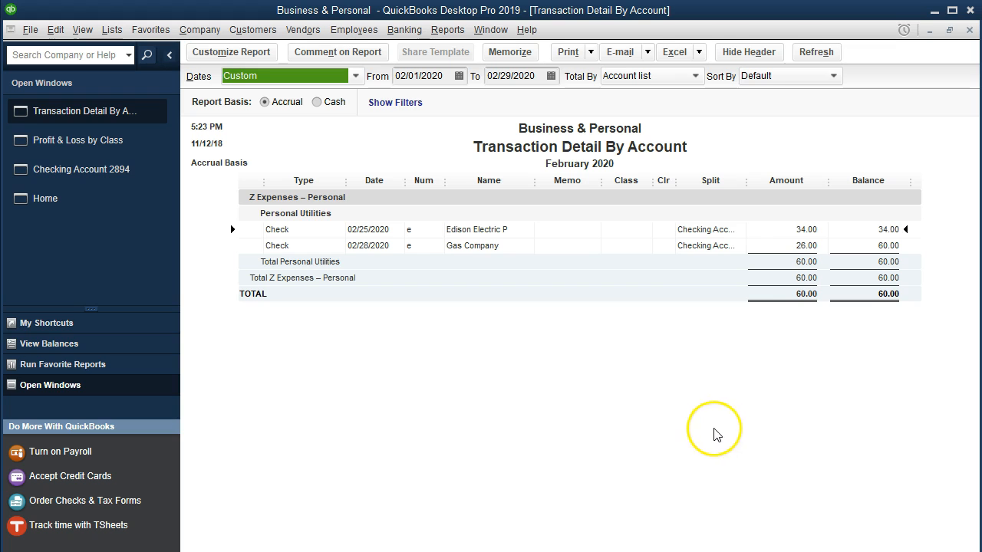
double_click(781, 230)
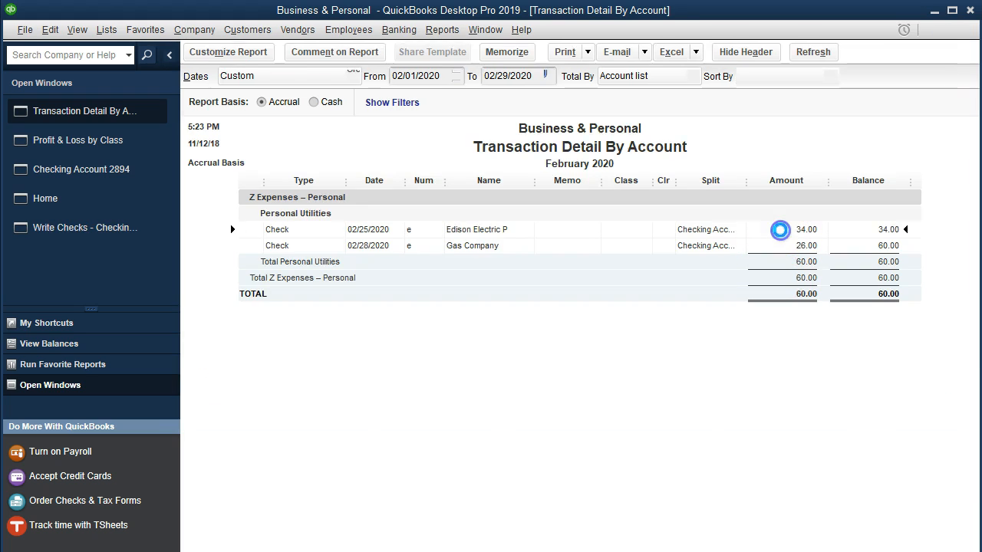
click(904, 400)
text(Personal)
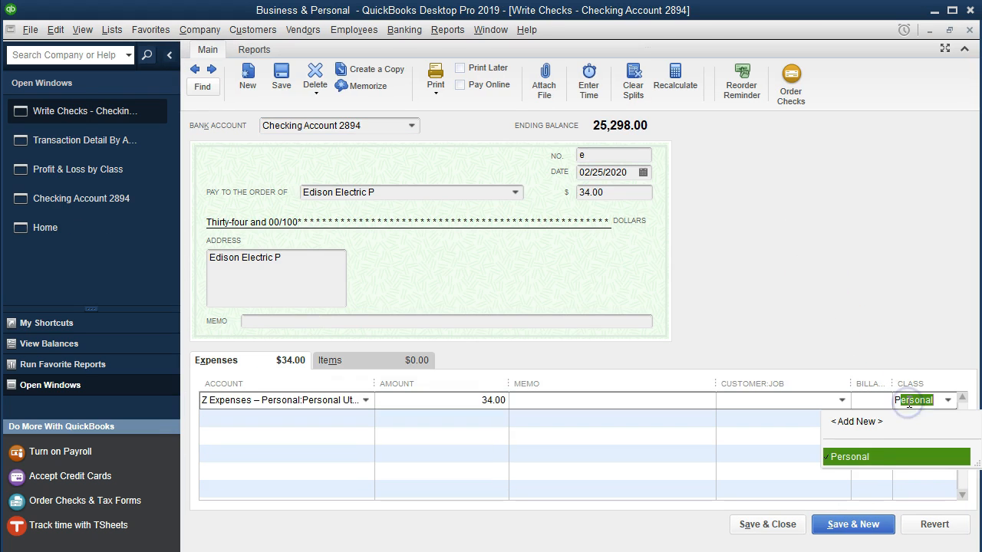
click(790, 526)
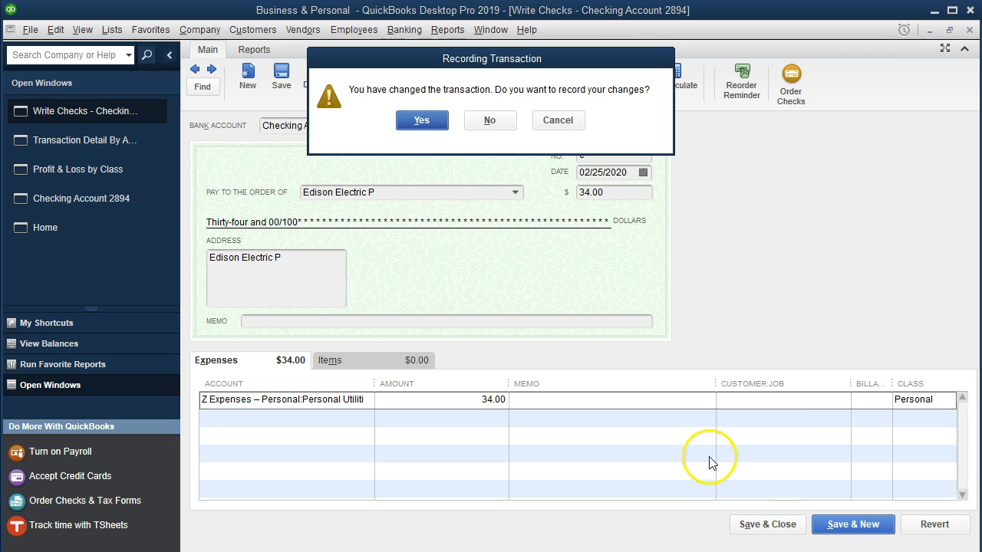
click(420, 121)
click(453, 168)
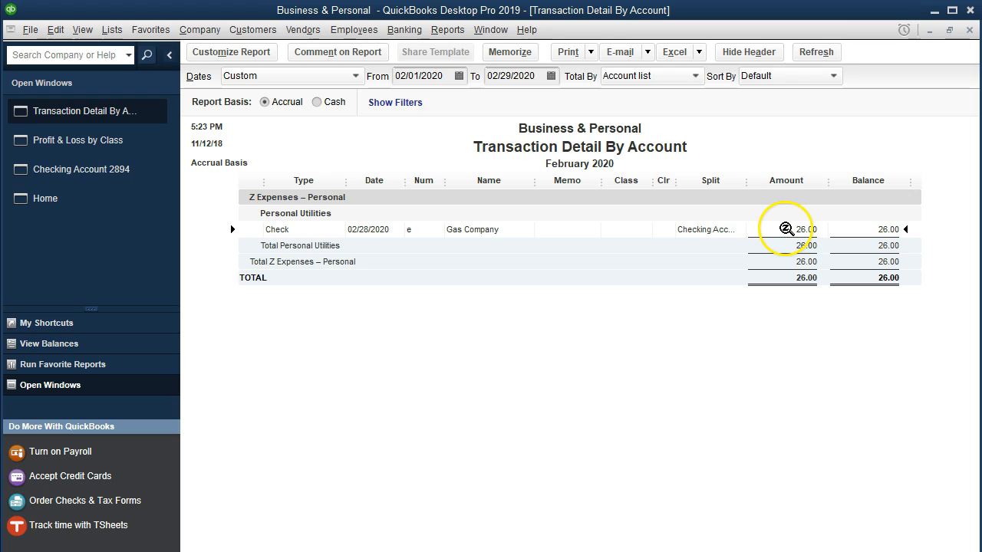
Step: Assign the Personal class to the Gas Company check, save the change, and close the detail report to return to Profit & Loss by Class
double_click(785, 229)
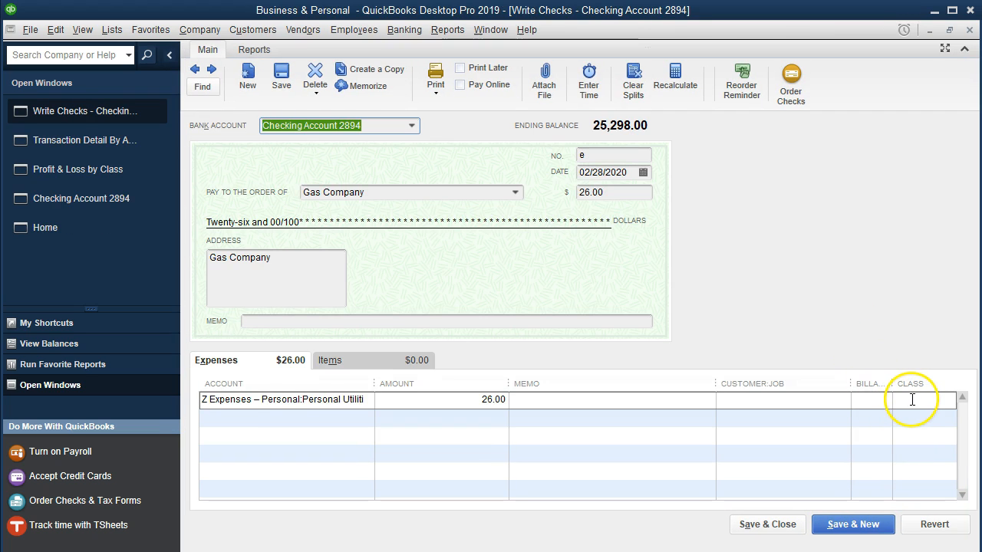
click(912, 399)
text(Personal)
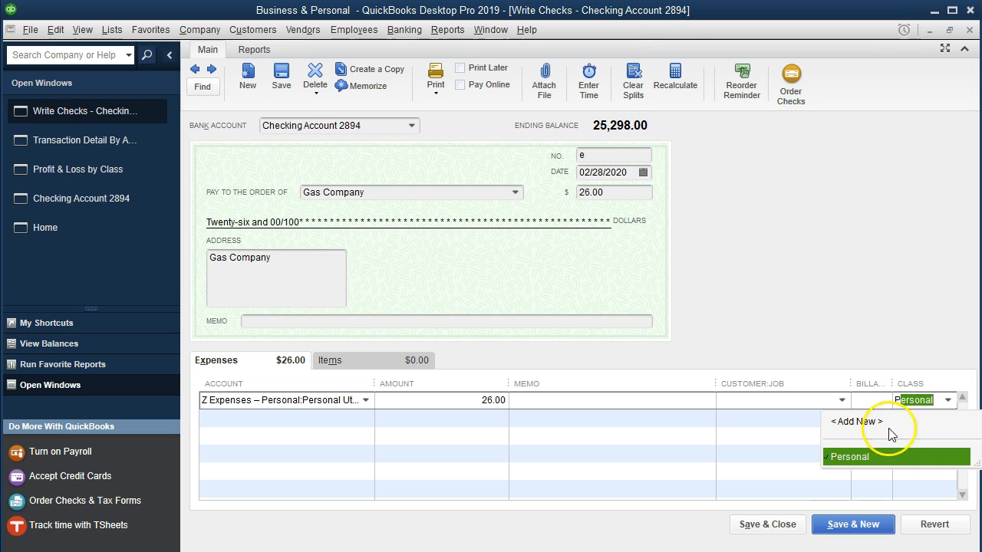
click(871, 457)
click(787, 524)
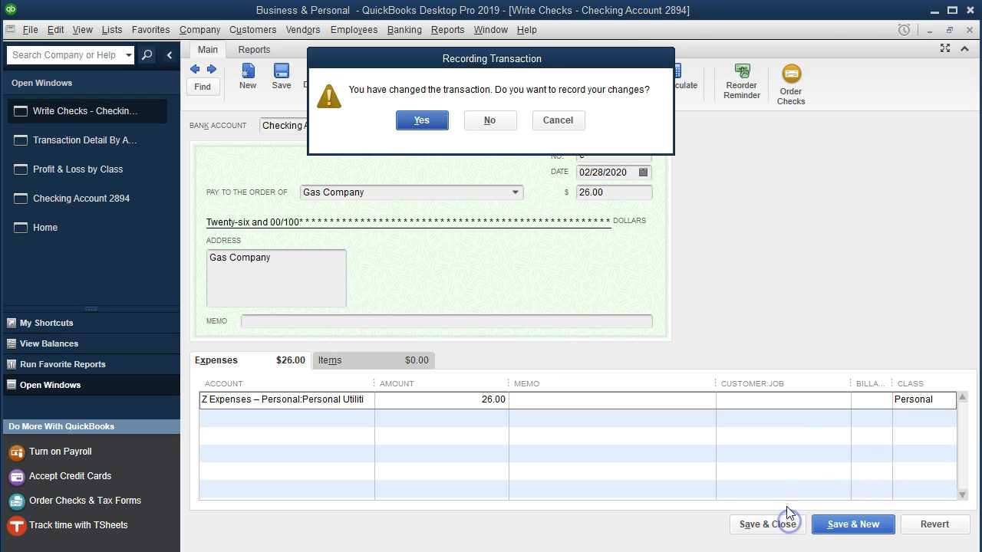
click(423, 121)
click(457, 164)
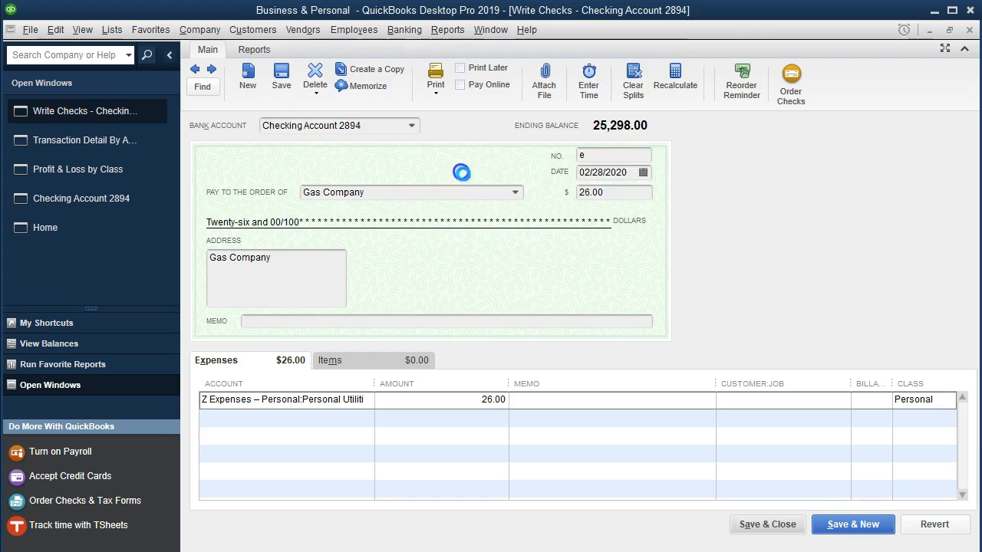
click(969, 31)
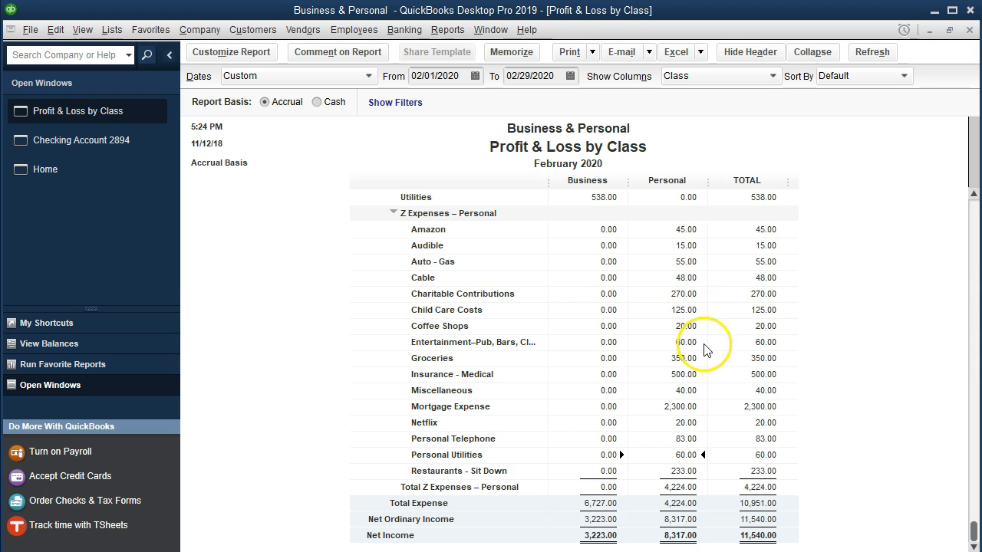
scroll(691, 341, up, 5)
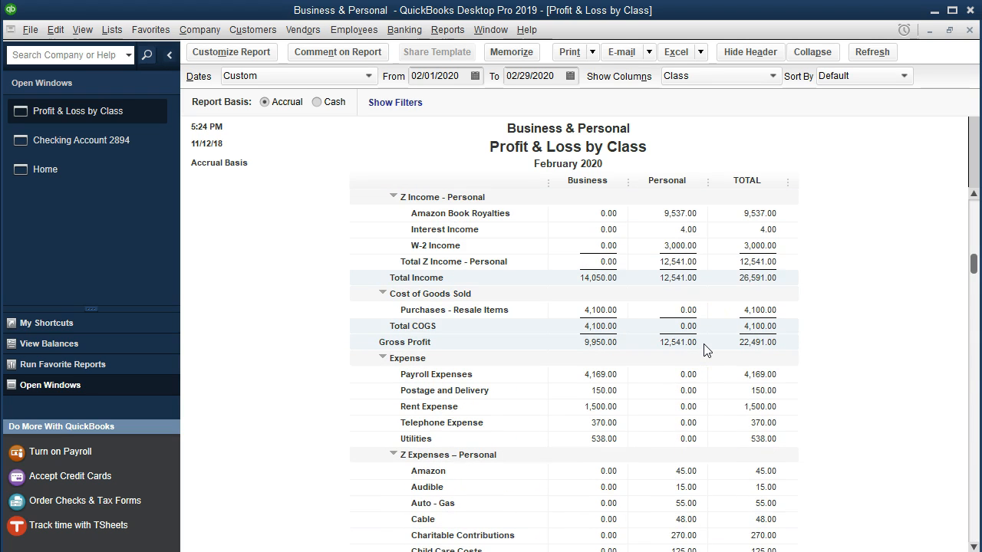